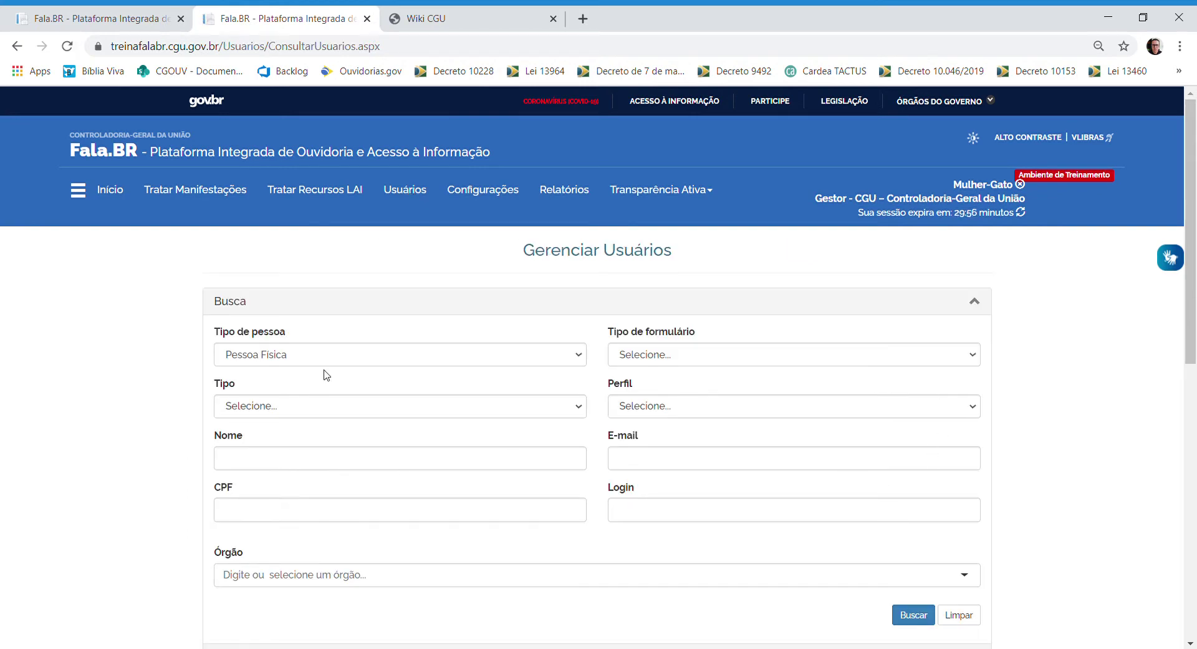
Search for all Pessoa Física users without any filter and open an inactive user's record from the results.
scroll(729, 441, "down", 2)
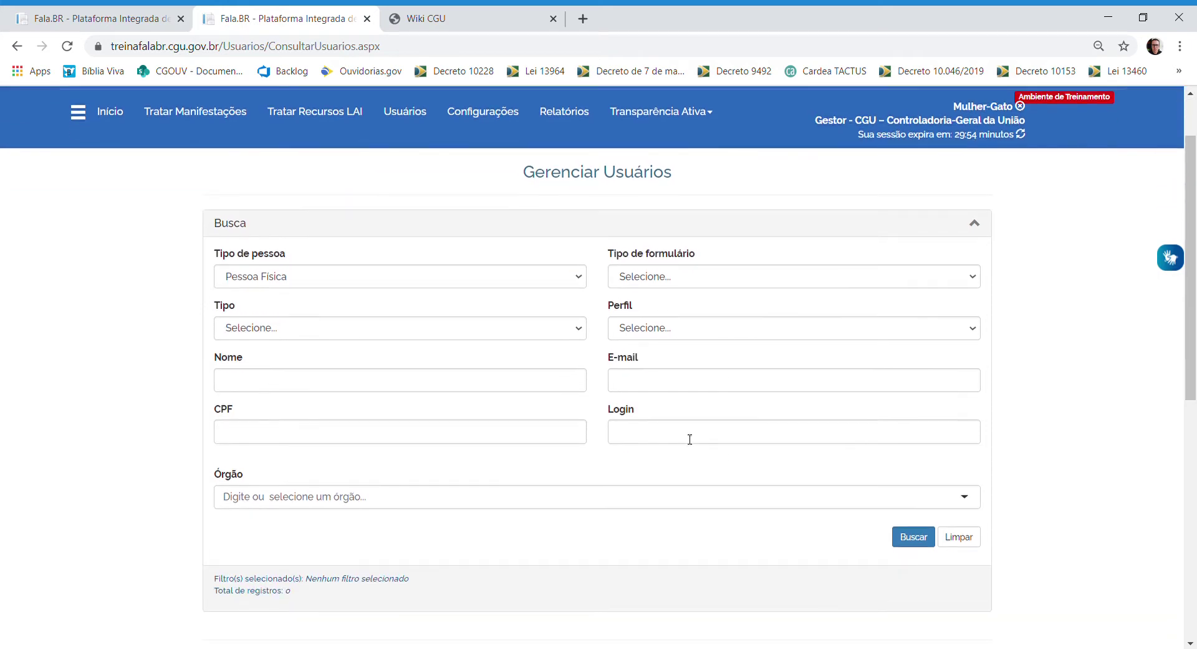
left_click(914, 538)
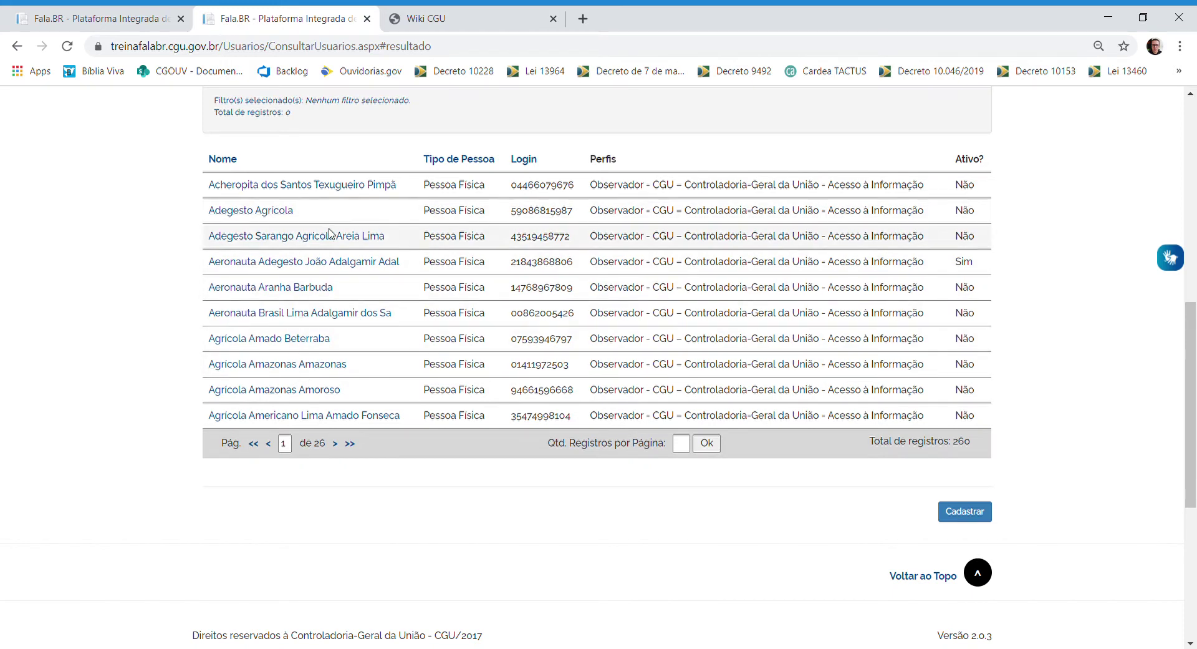
left_click(247, 315)
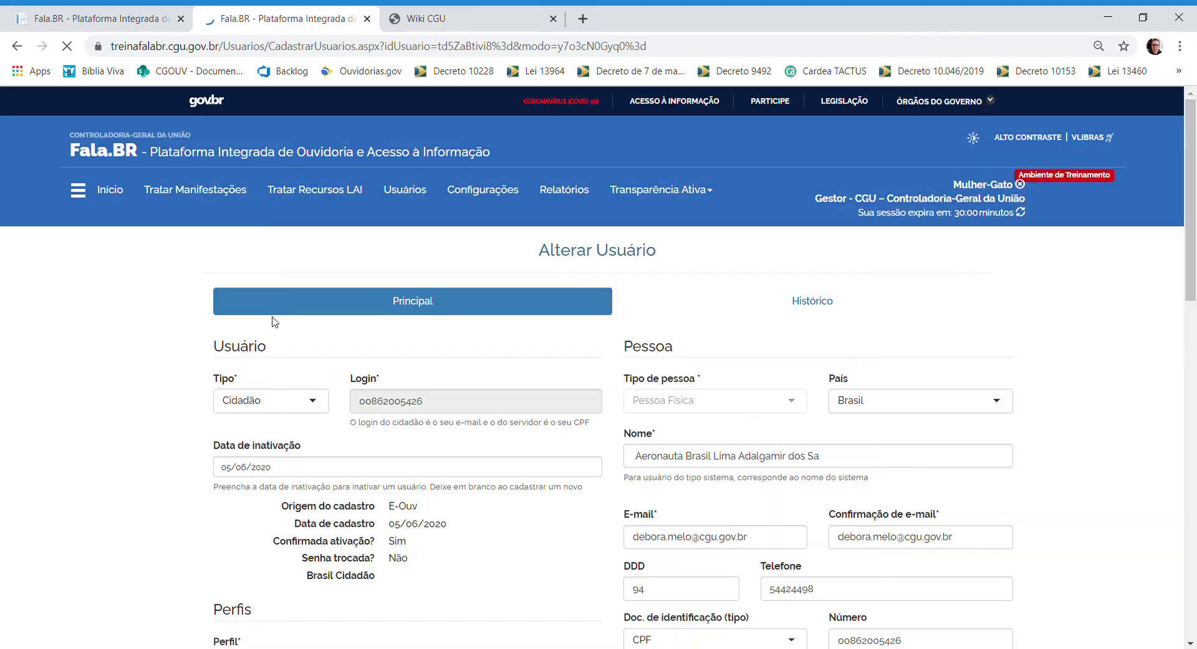
Look through the user's registration details and return to the user search page without saving.
scroll(599, 343, "down", 3)
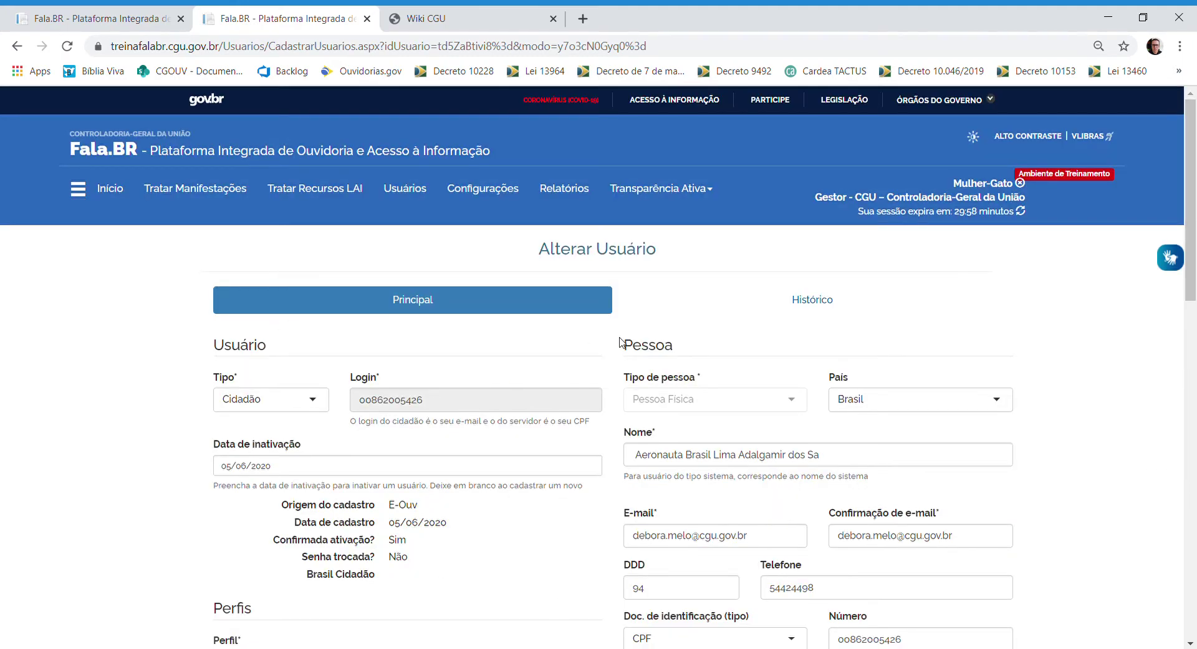
scroll(686, 387, "down", 8)
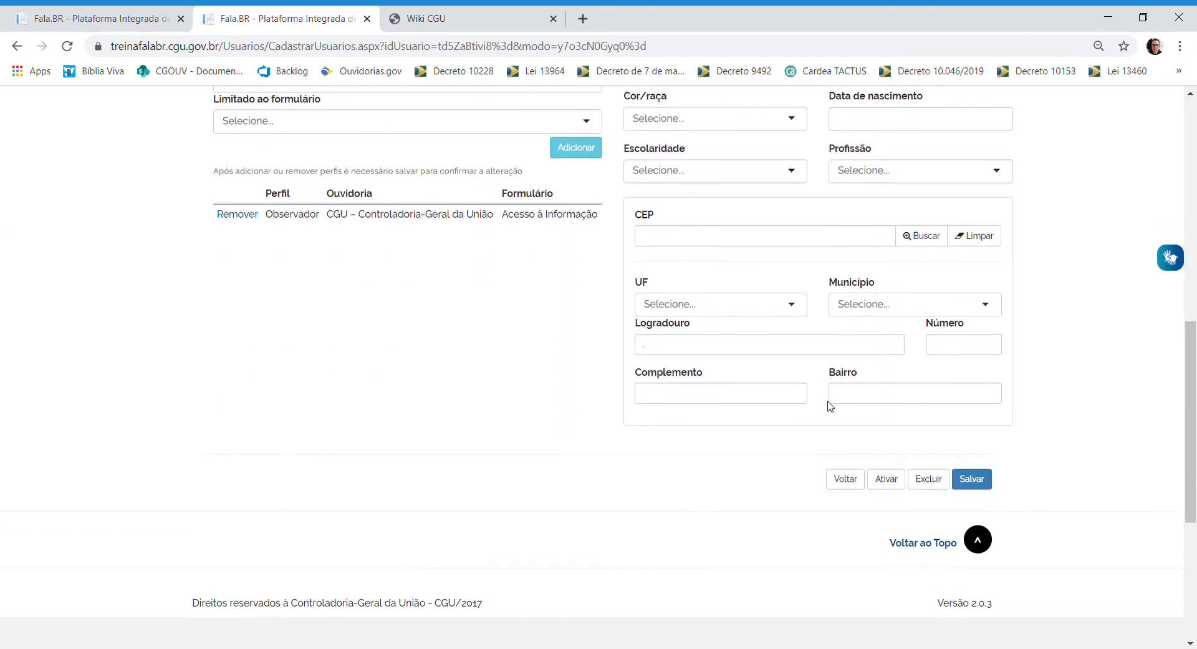
left_click(852, 484)
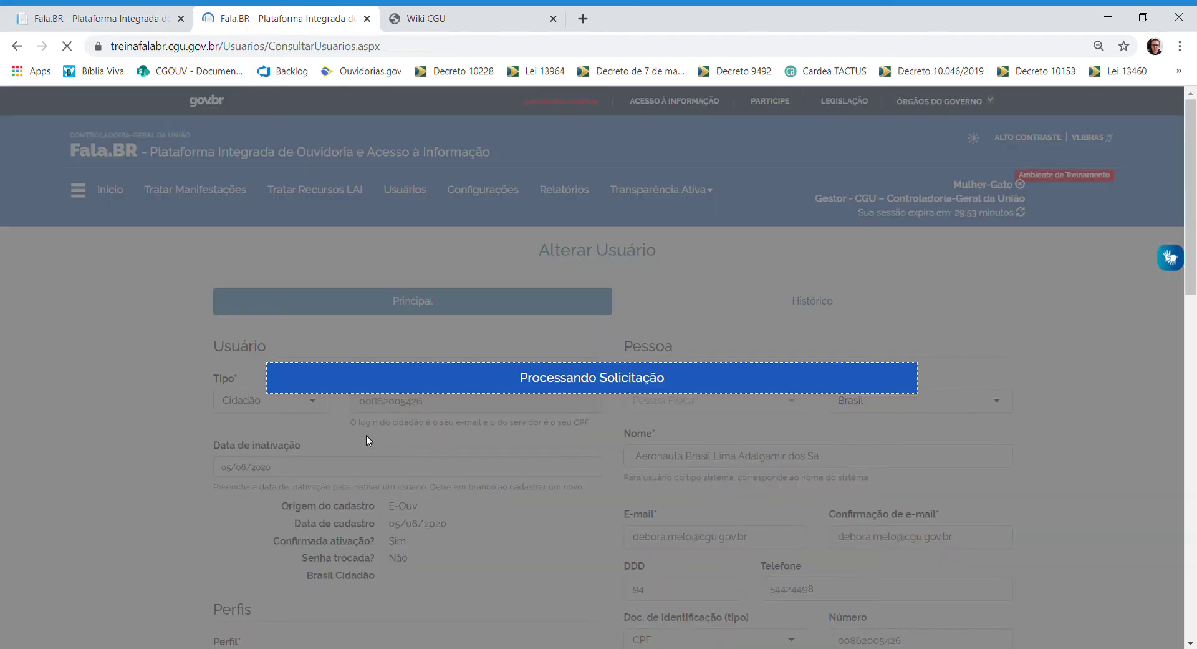
Open the registration form for a new user.
scroll(1012, 379, "down", 5)
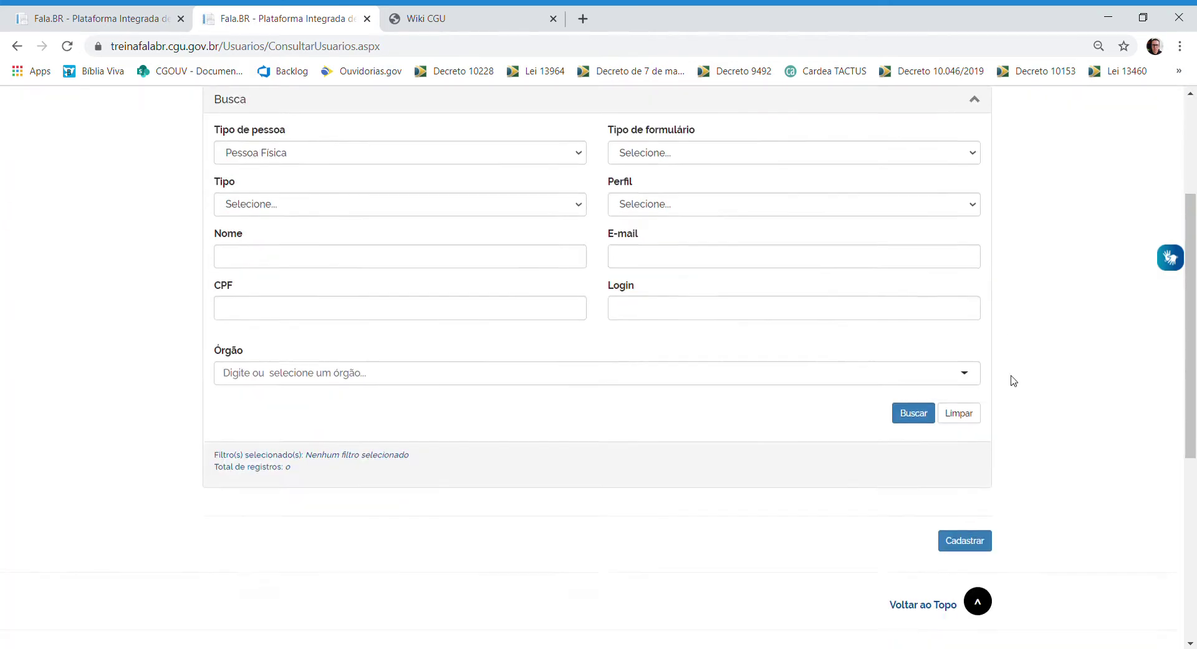
left_click(966, 435)
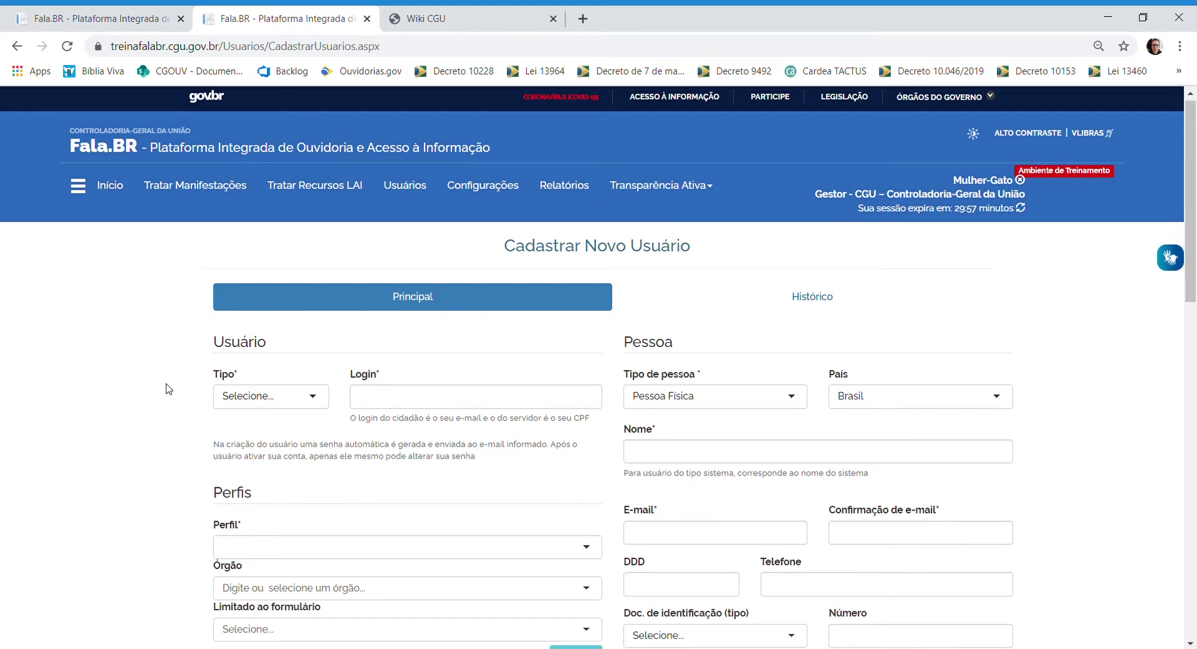
scroll(166, 388, "down", 3)
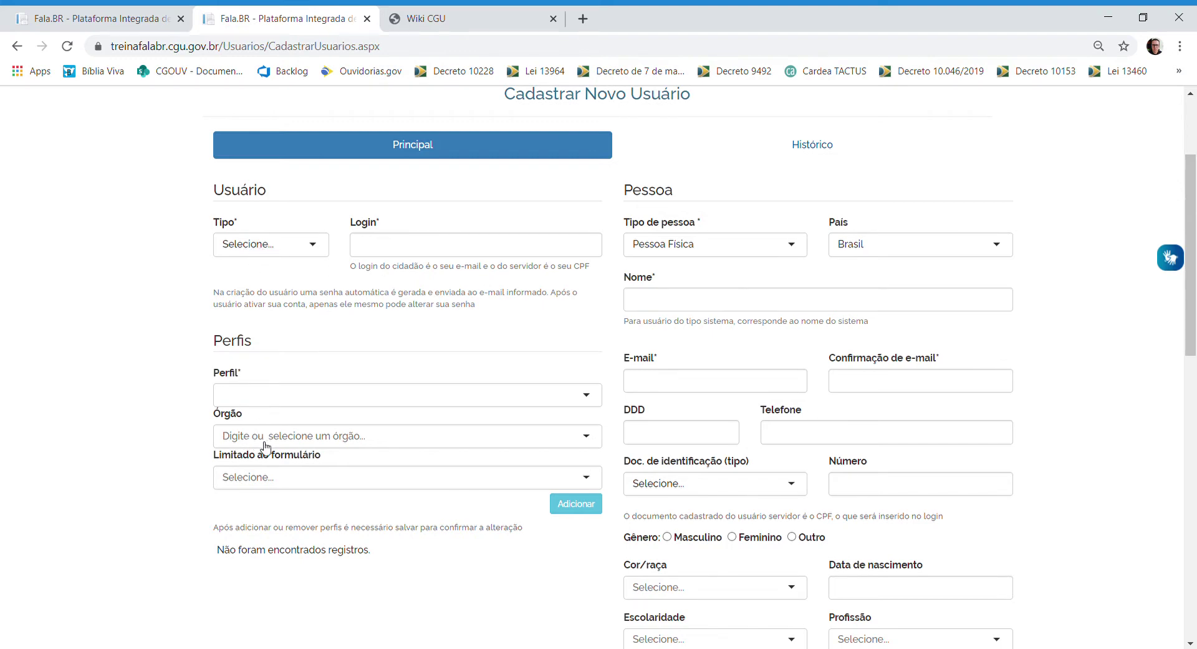
Set the new user's type to Administrador and check which profiles can be chosen for it.
left_click(265, 249)
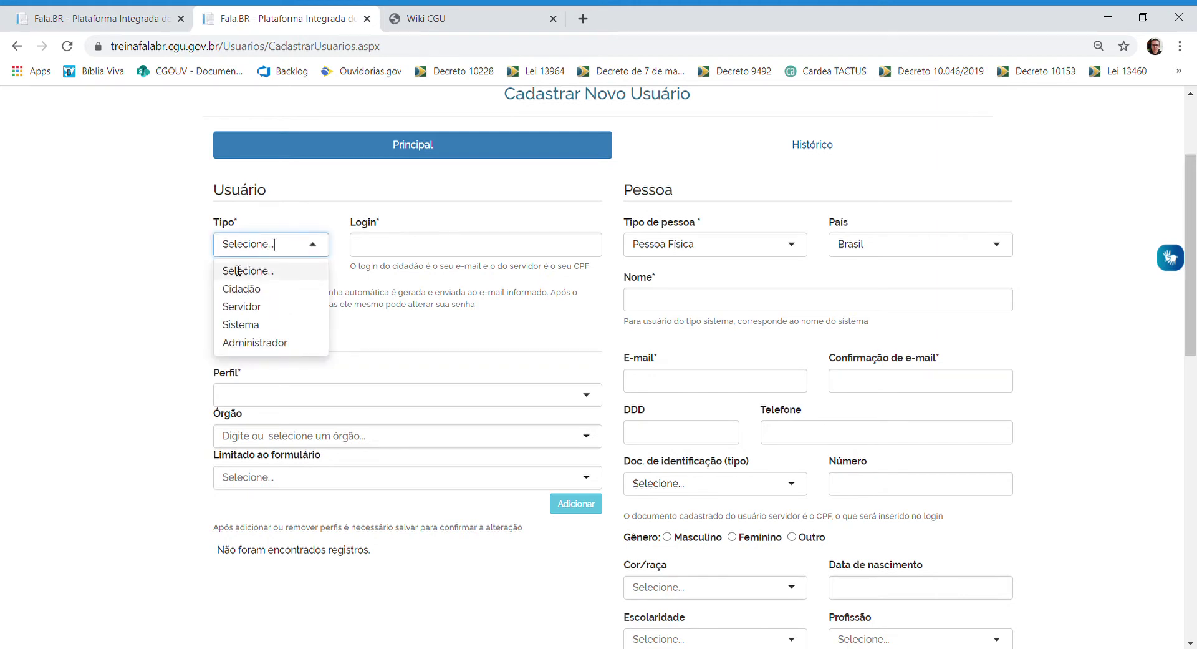
left_click(248, 342)
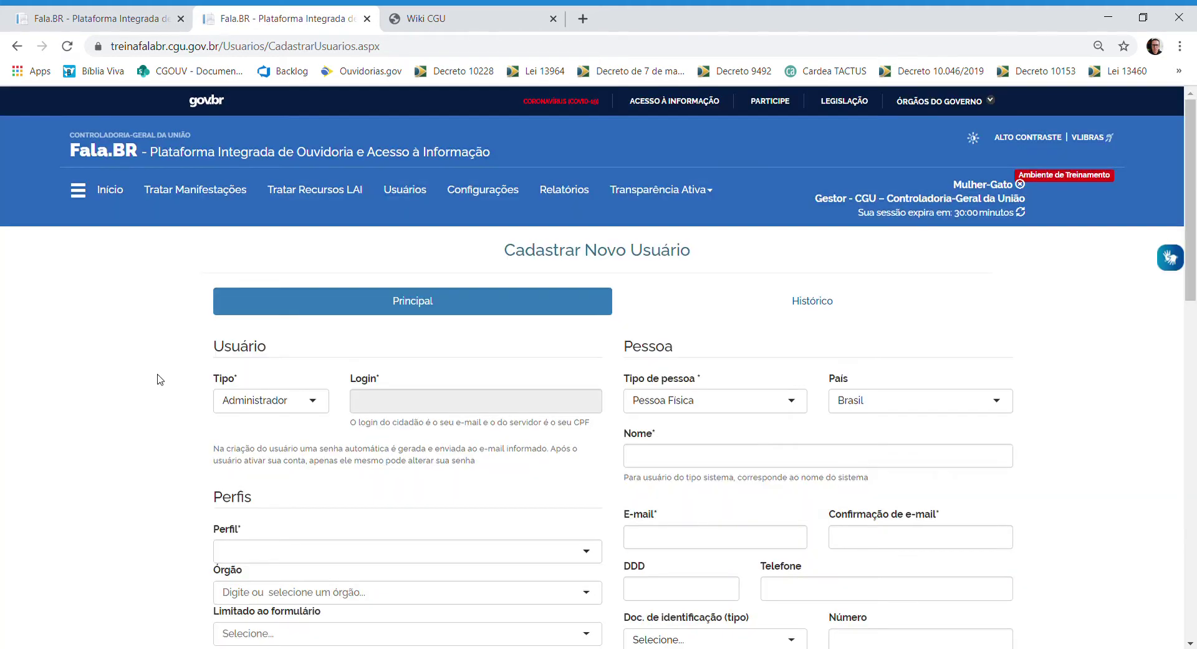
scroll(158, 378, "down", 1)
left_click(247, 477)
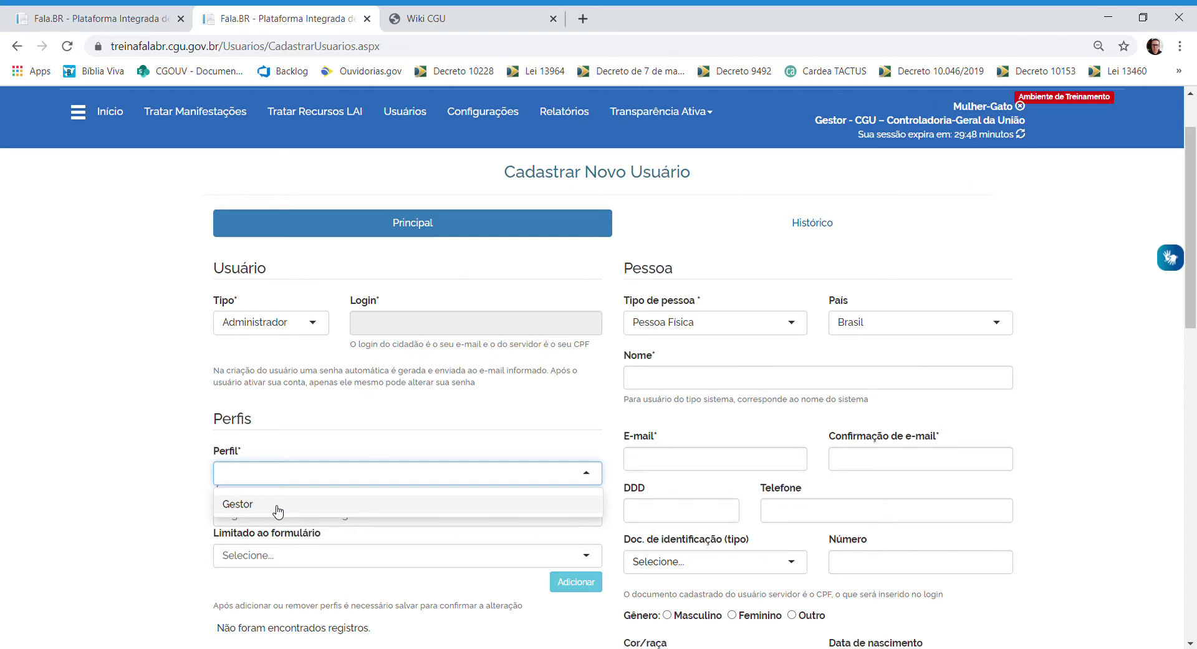
Change the user type to Servidor and check which profiles it offers, without choosing one.
left_click(278, 323)
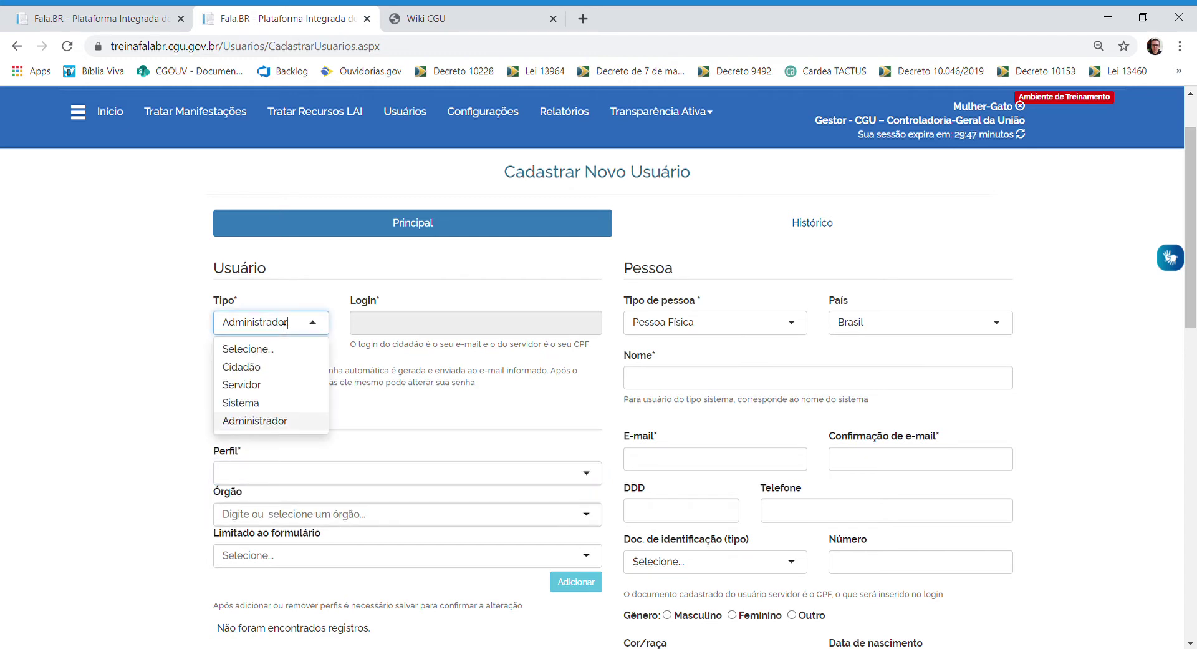
left_click(250, 385)
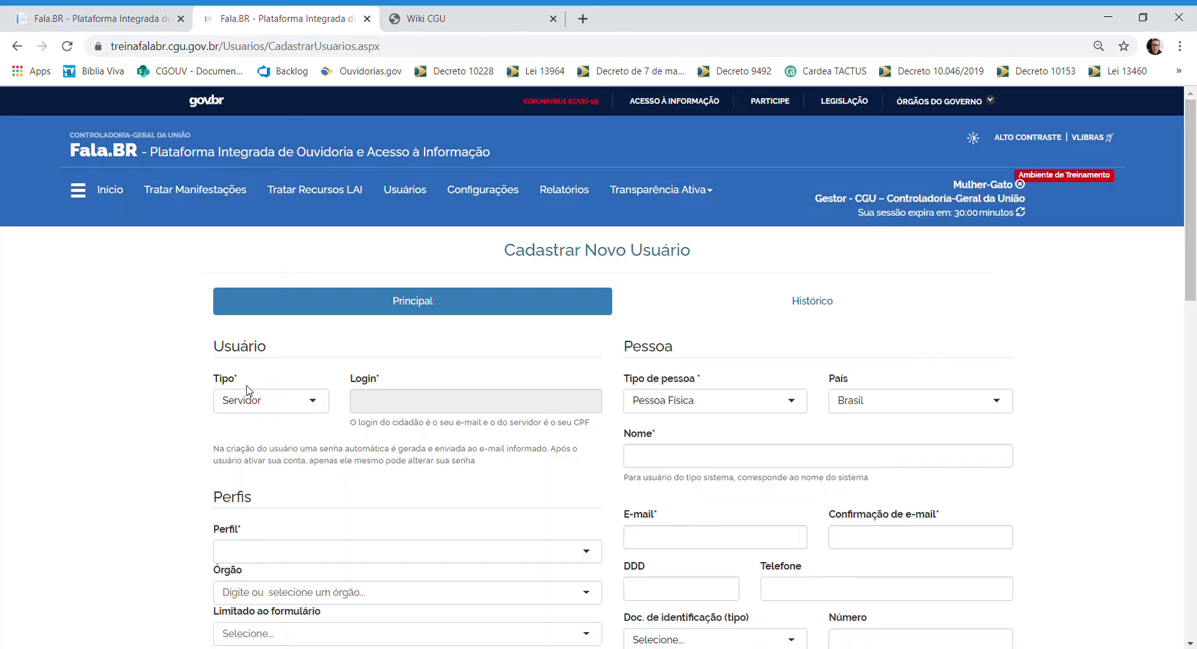
left_click(239, 479)
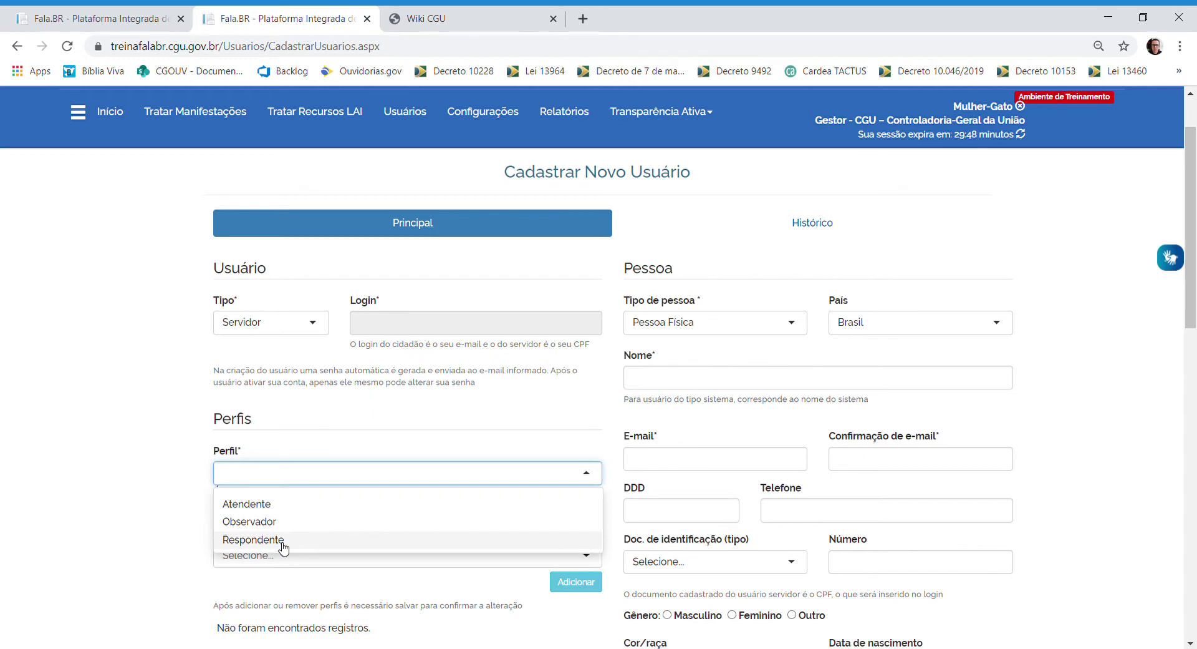
left_click(167, 538)
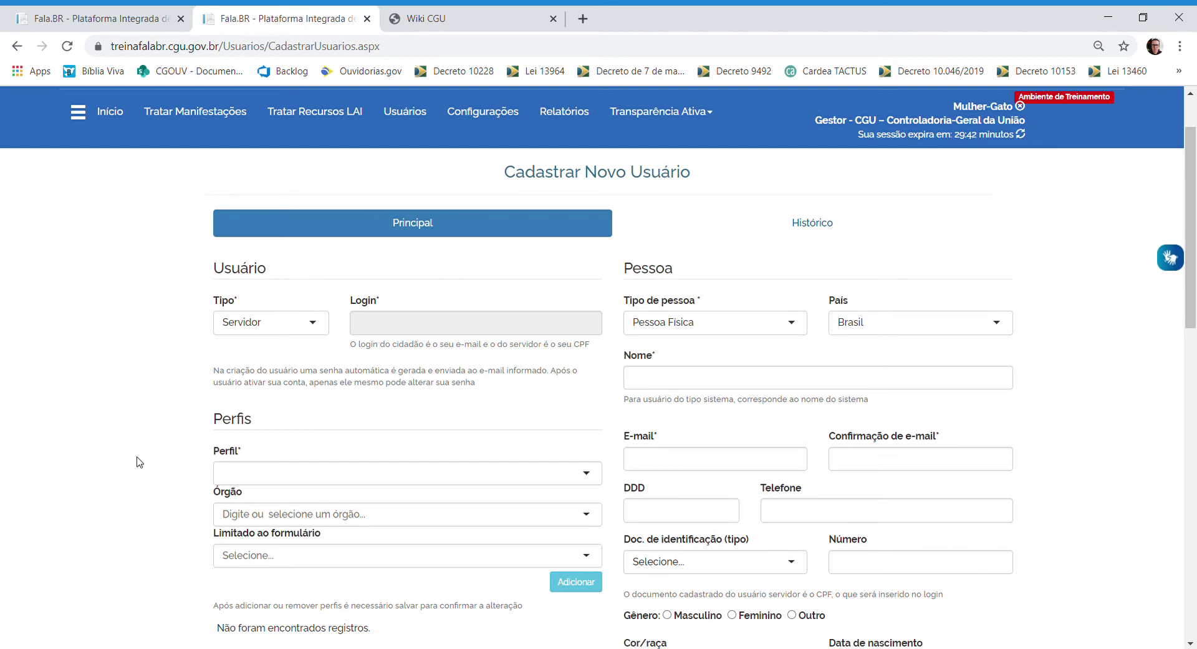
Set the user type to Administrador and choose the Gestor profile.
left_click(310, 323)
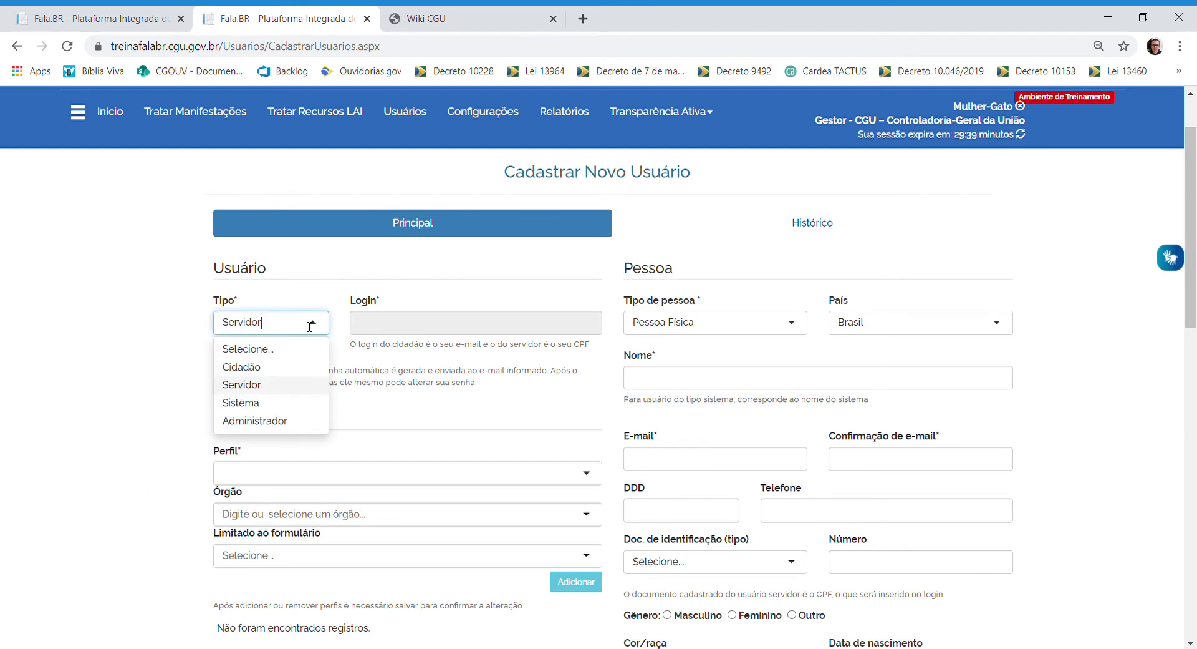
left_click(261, 422)
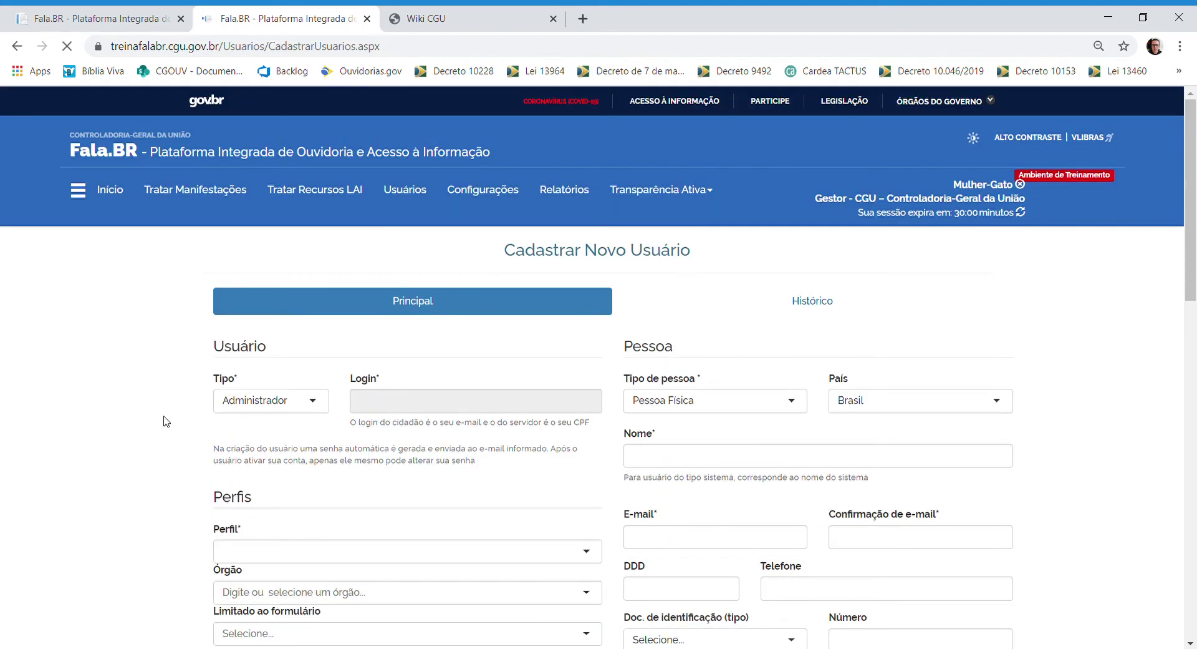
scroll(166, 416, "down", 4)
left_click(246, 318)
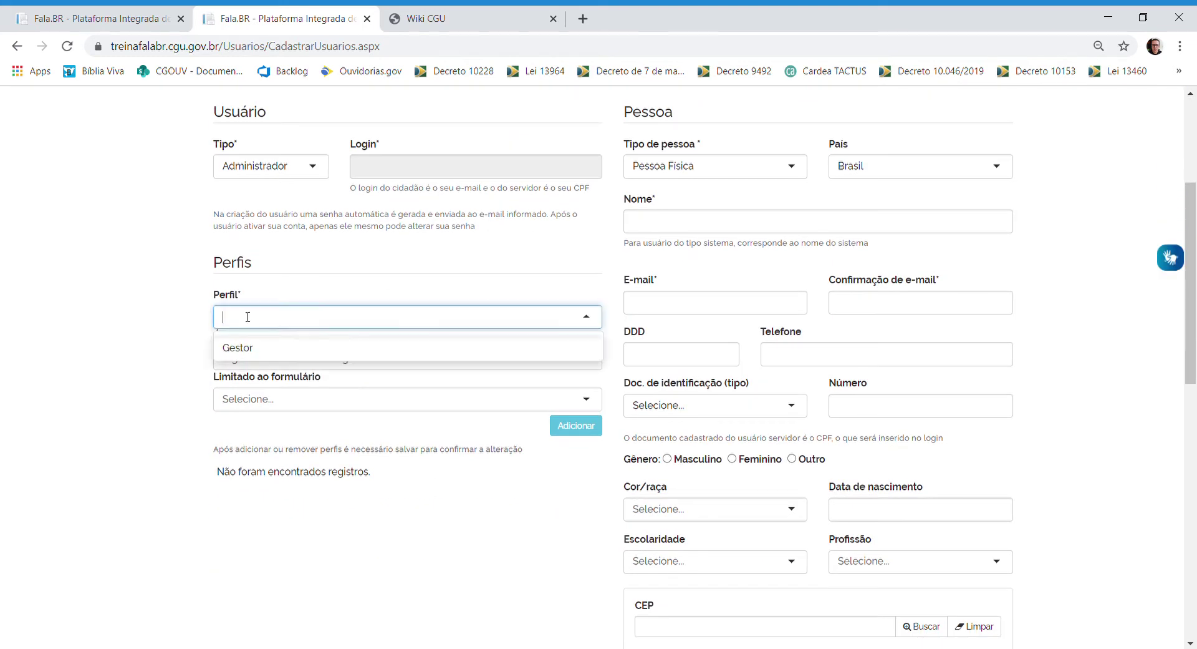
left_click(252, 345)
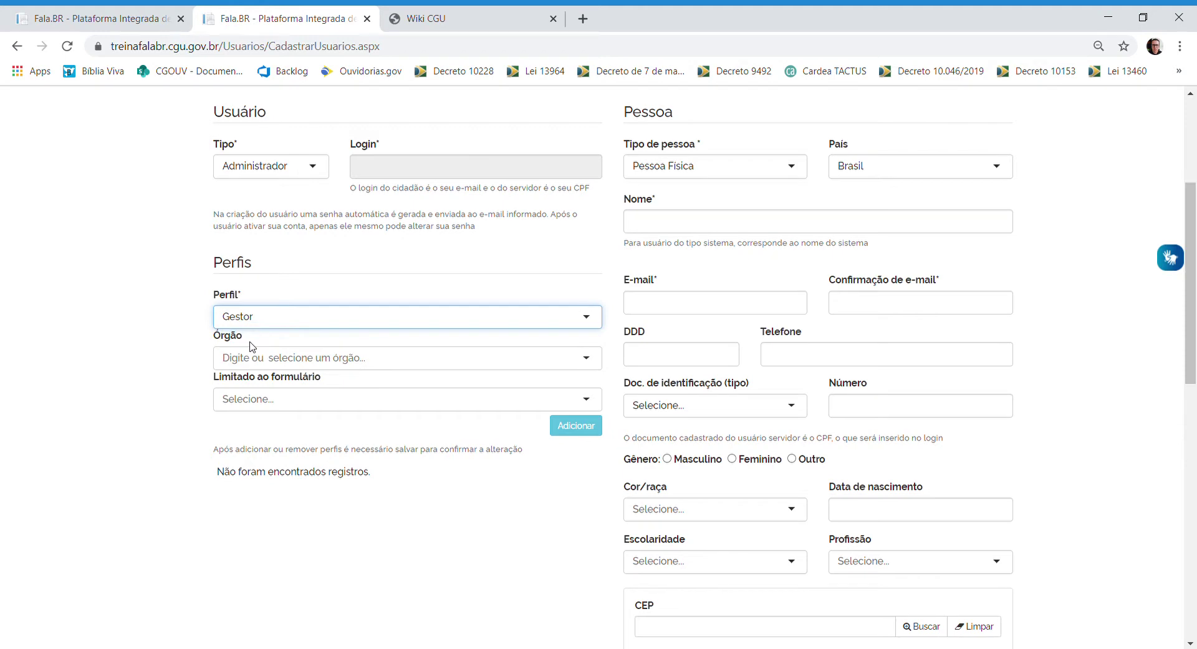
Choose CGU – Controladoria-Geral da União as the profile's agency and add the profile to the user, with no form restriction.
left_click(247, 364)
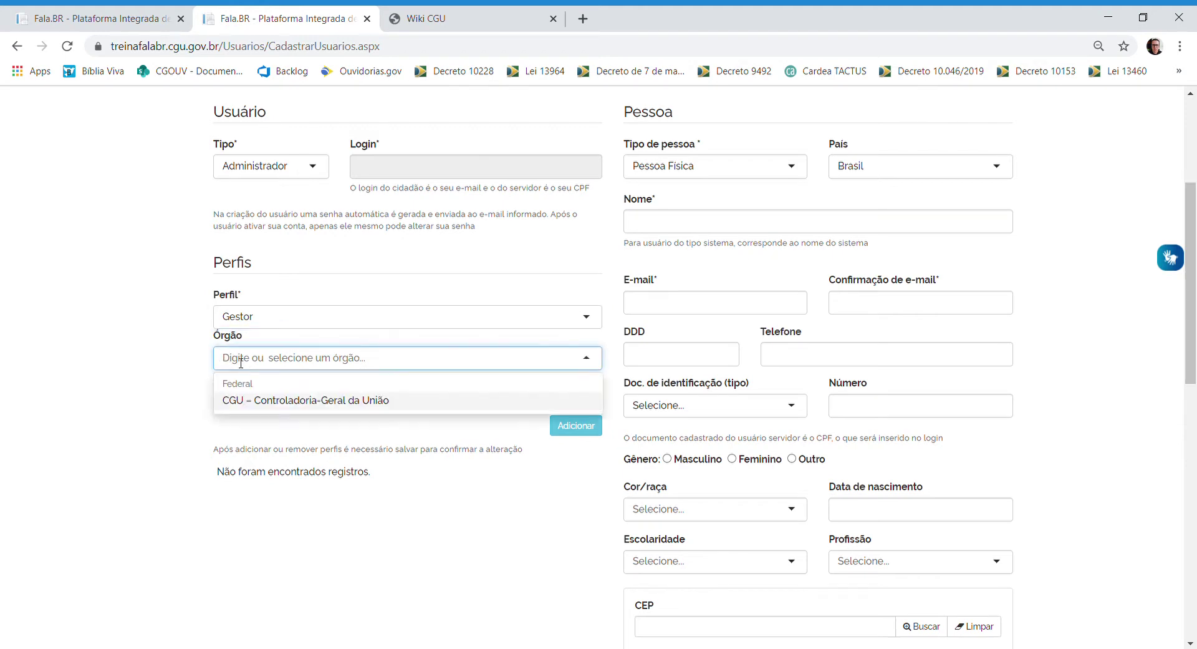
left_click(280, 402)
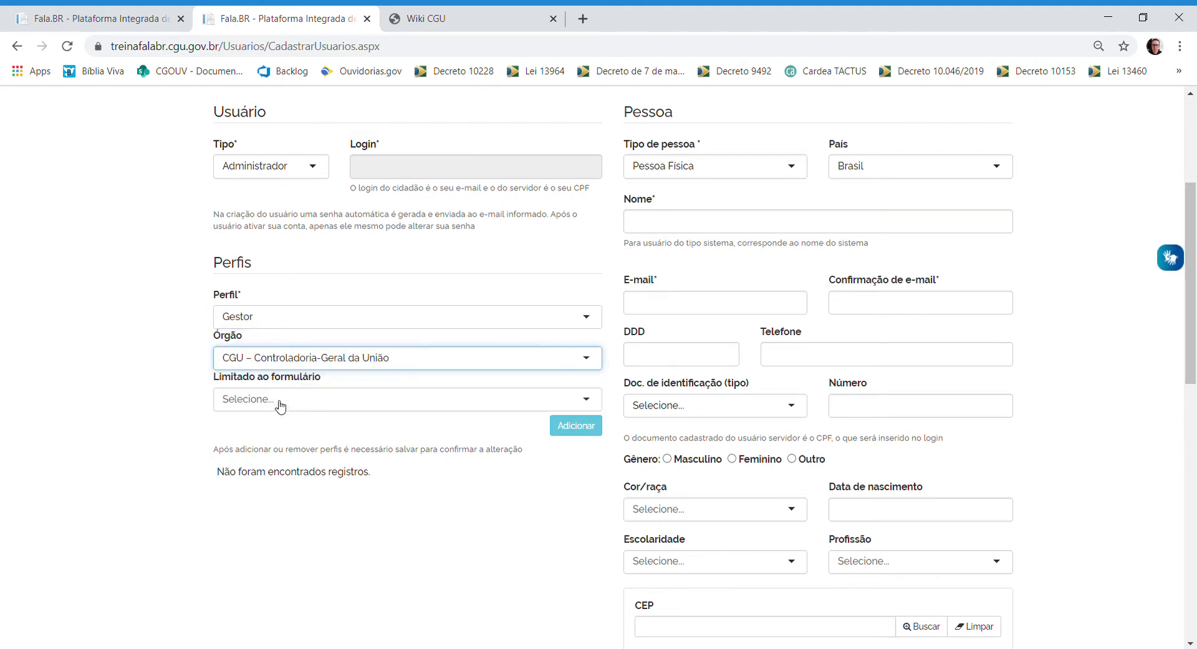
left_click(582, 433)
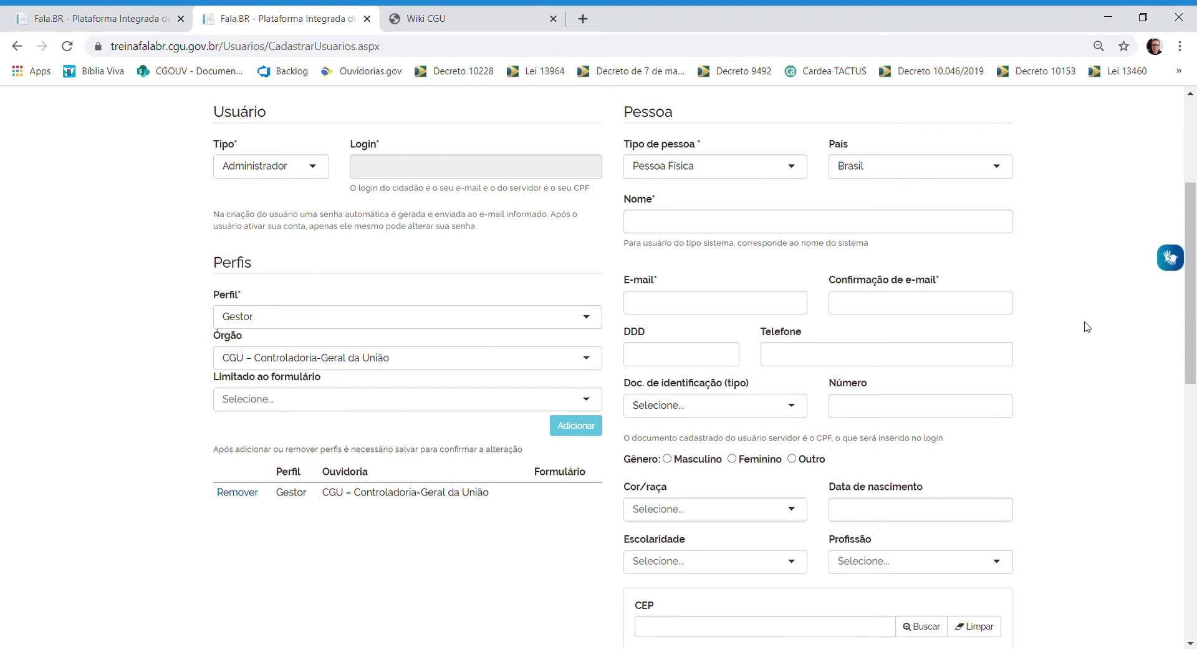
Enter "Nome do Gestor da Ouvidoria" as the person's name.
left_click(721, 232)
key("alt+Tab")
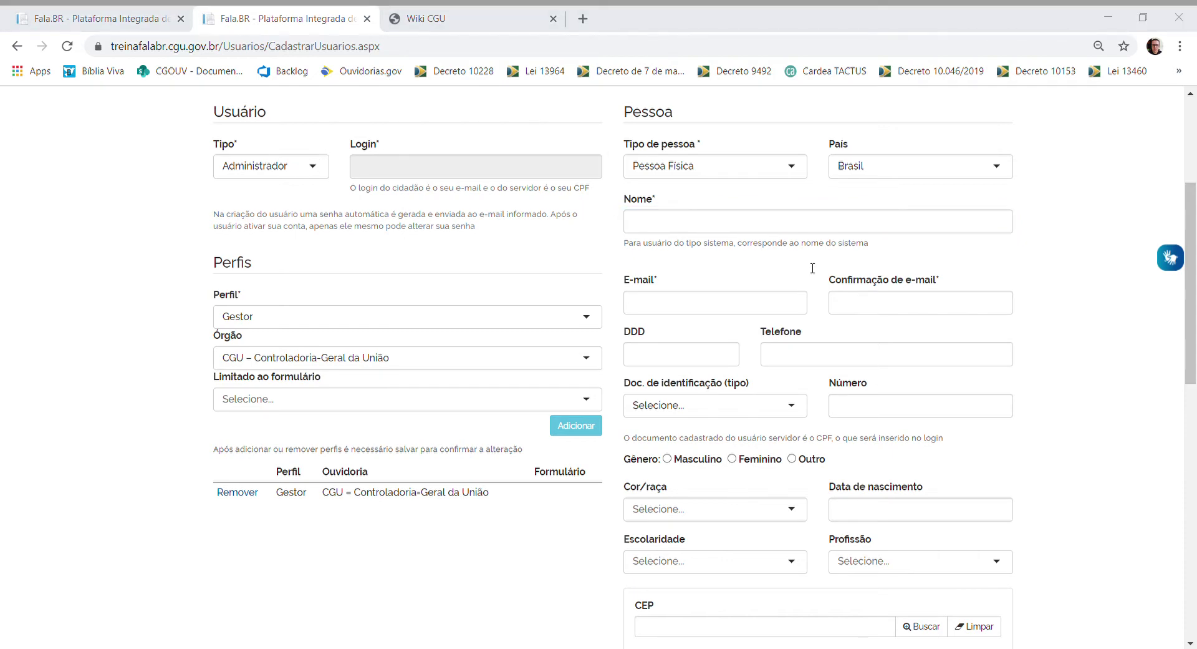
left_click(676, 224)
type("Nome do Gestor da Ouvidoria")
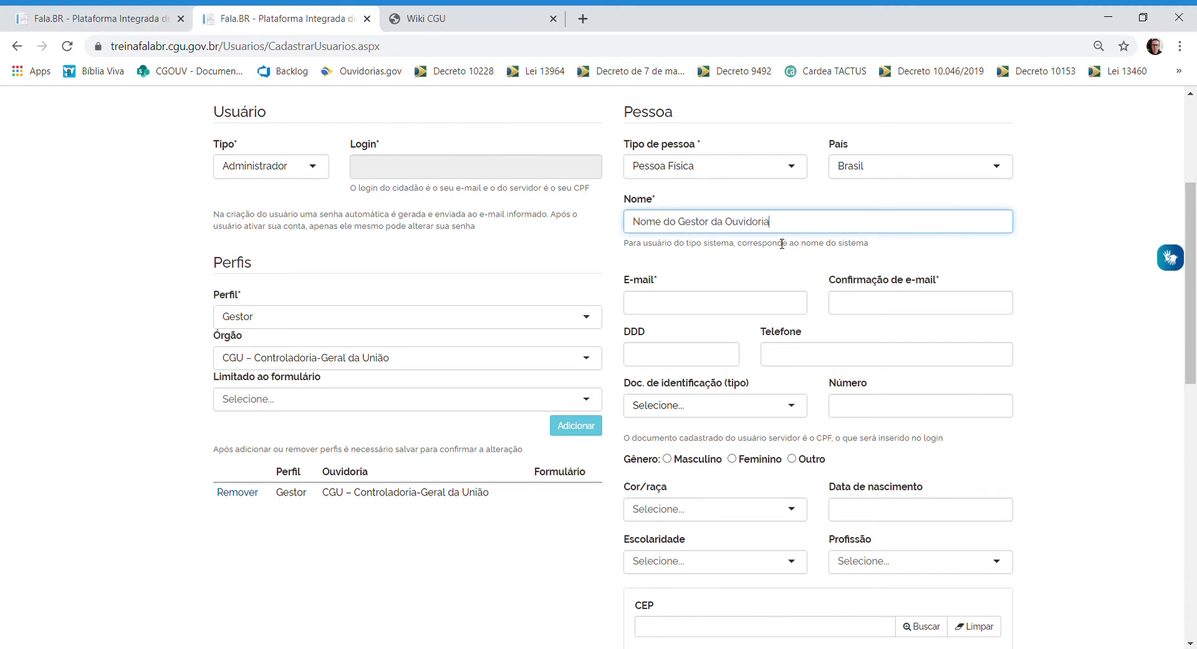
Fill in the person's e-mail address and repeat it in the e-mail confirmation.
left_click(651, 304)
key("alt+Tab")
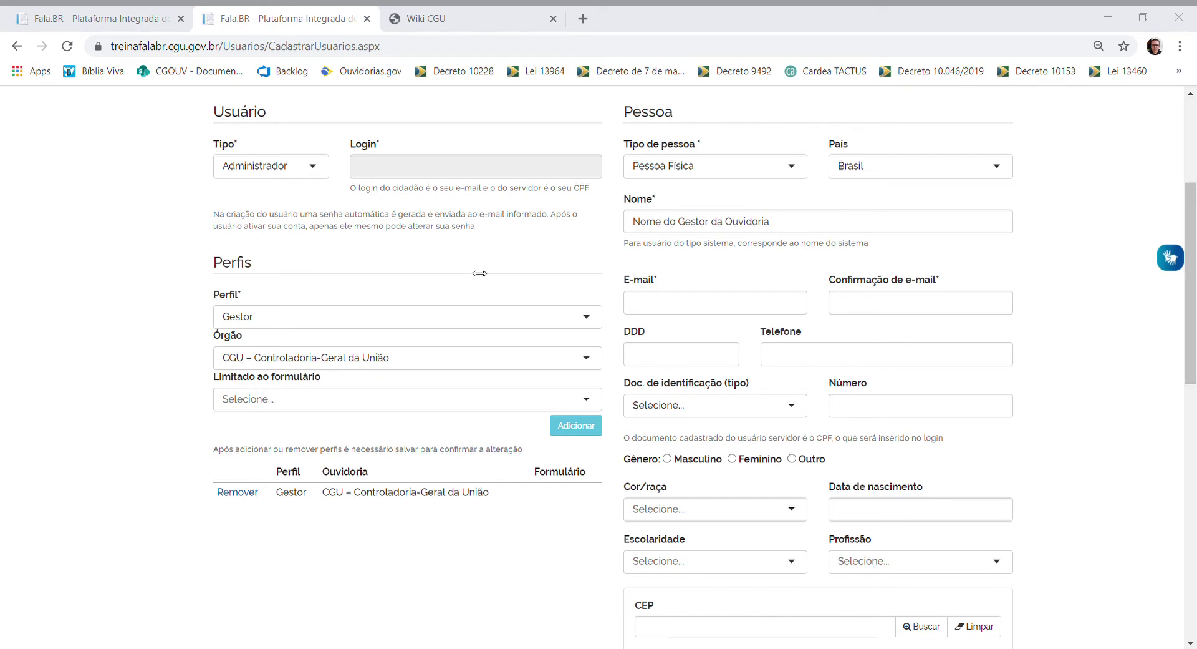
left_click(660, 305)
key("ctrl+v")
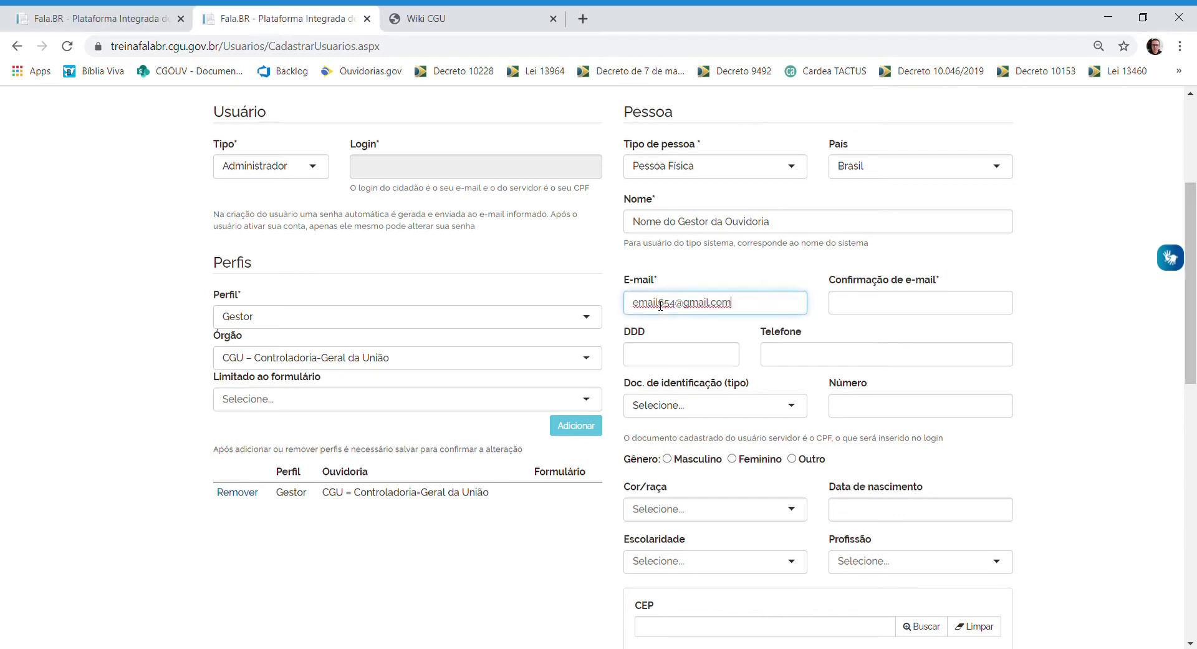
left_click(869, 311)
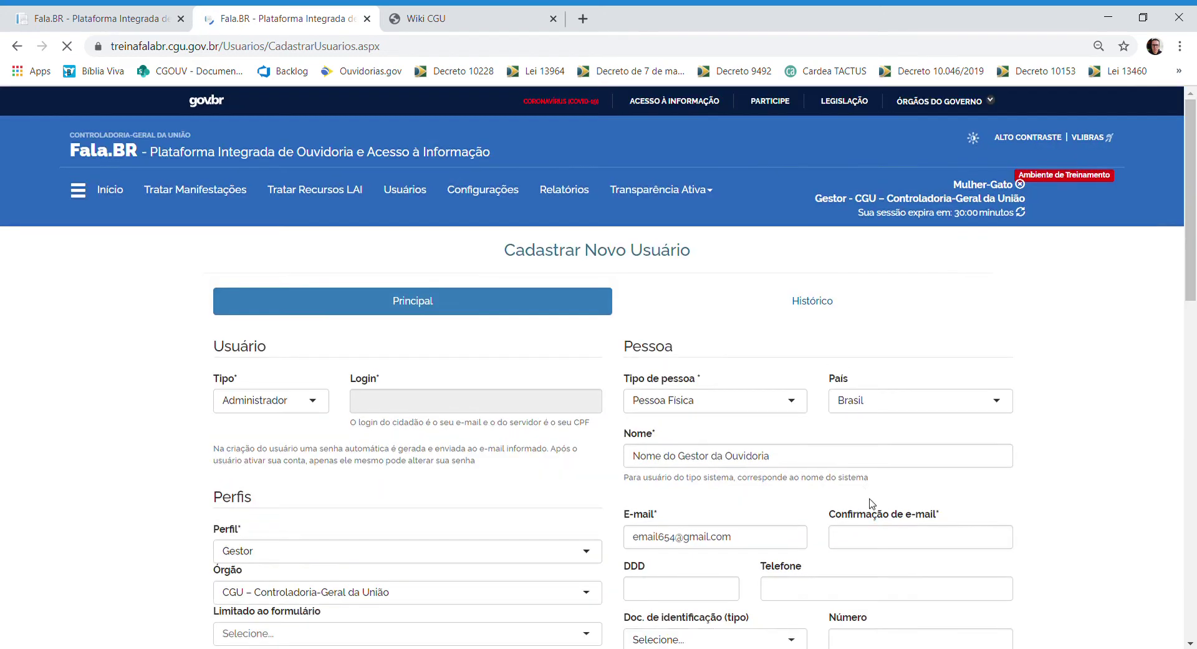
left_click(873, 545)
key("ctrl+v")
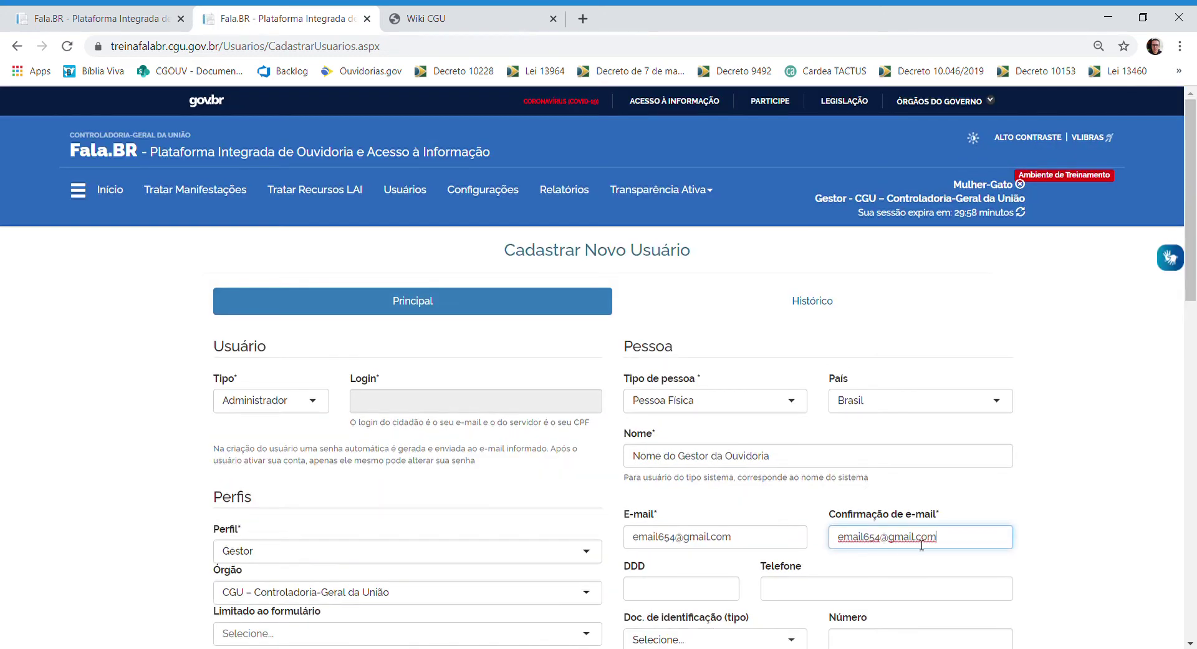
left_click(1061, 506)
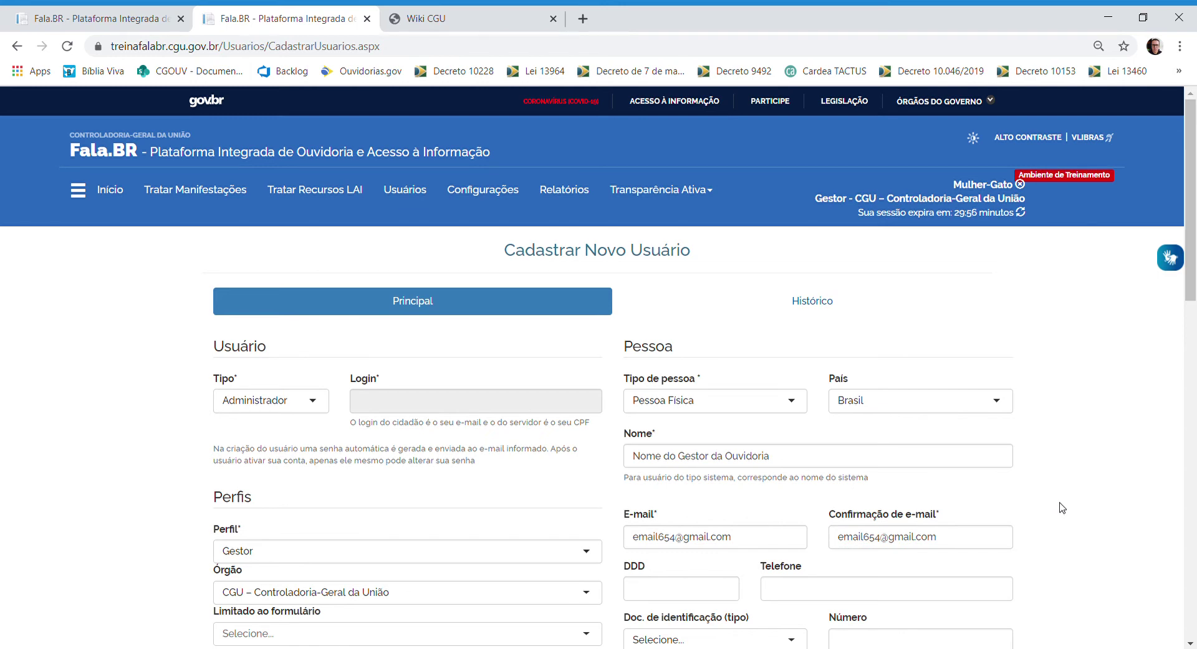
Set the identification document type to CPF and enter the person's CPF number.
scroll(1061, 506, "down", 5)
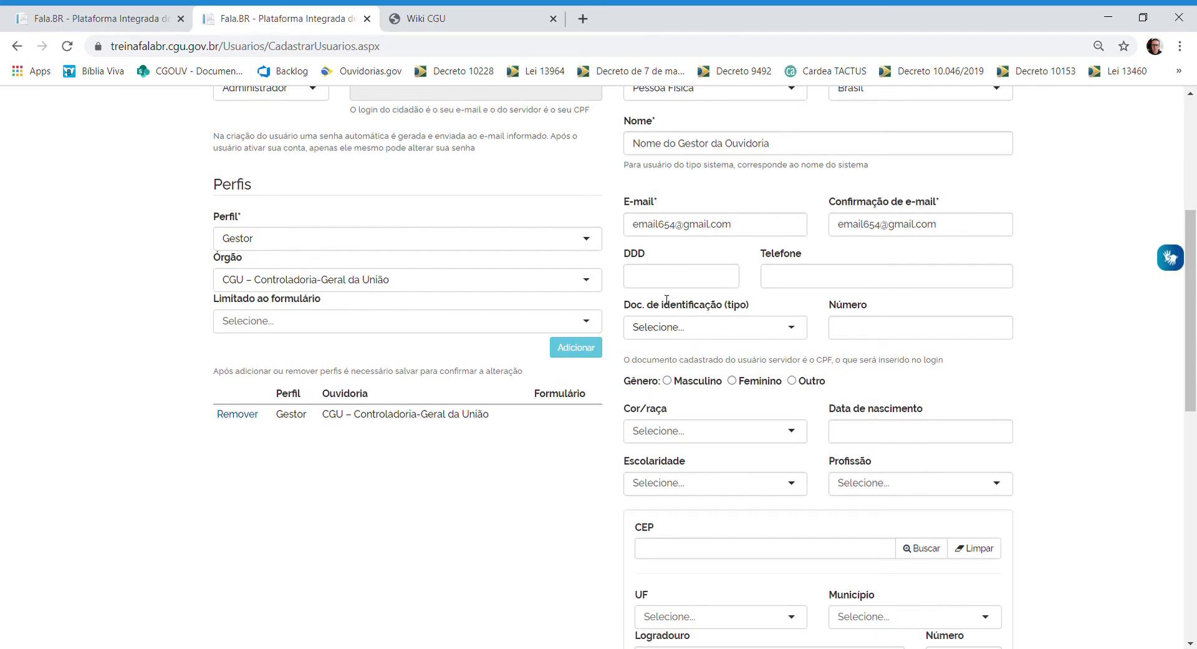
left_click(662, 334)
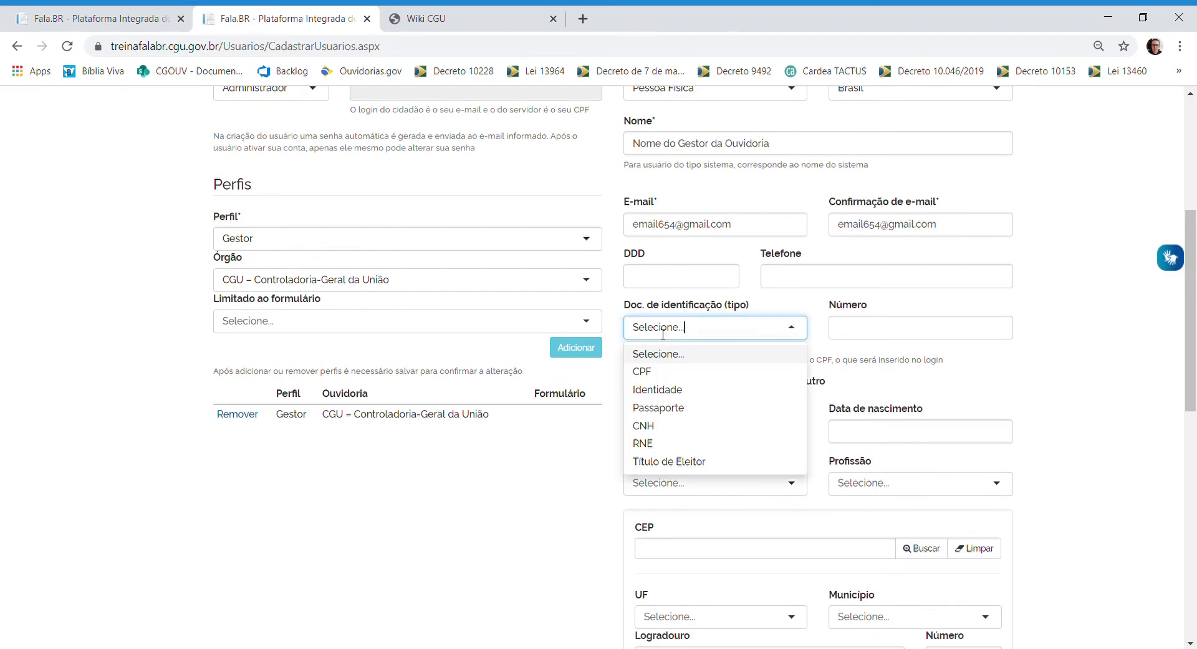
left_click(666, 374)
left_click(917, 337)
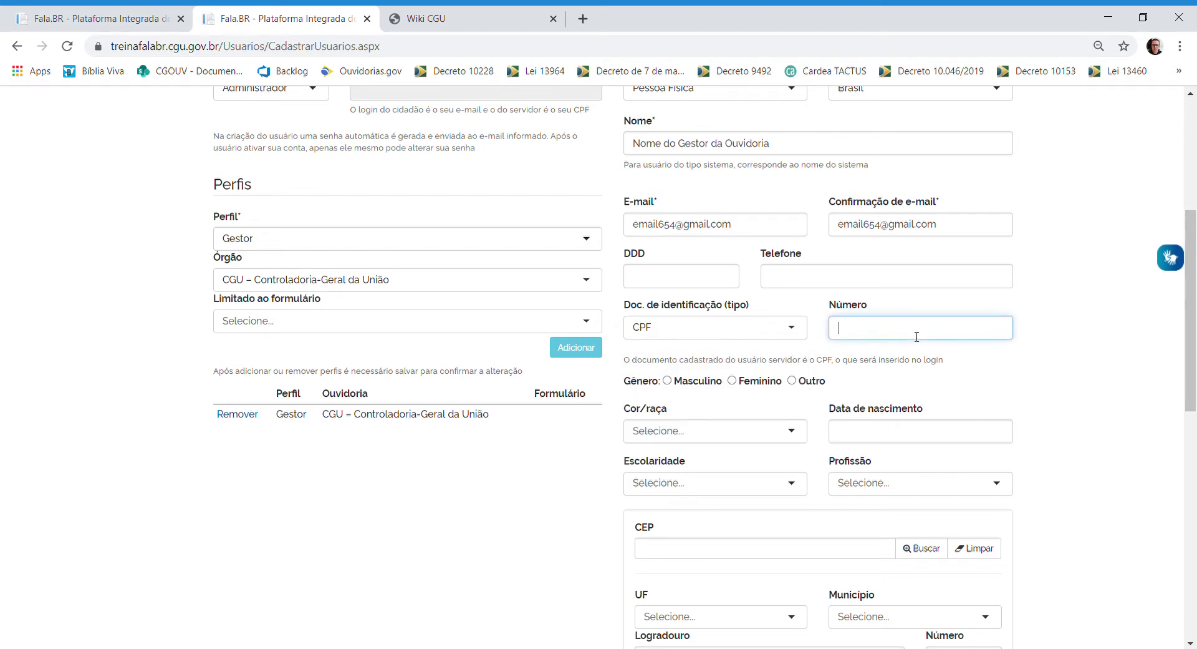
key("alt+Tab")
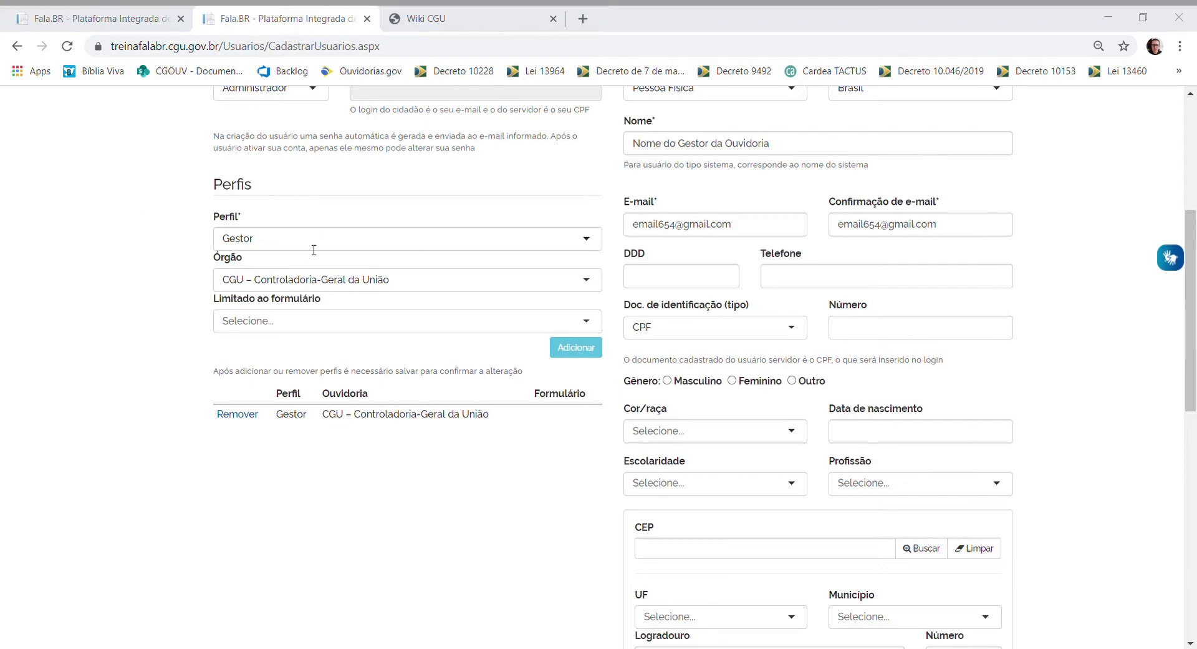
left_click(838, 329)
key("ctrl+v")
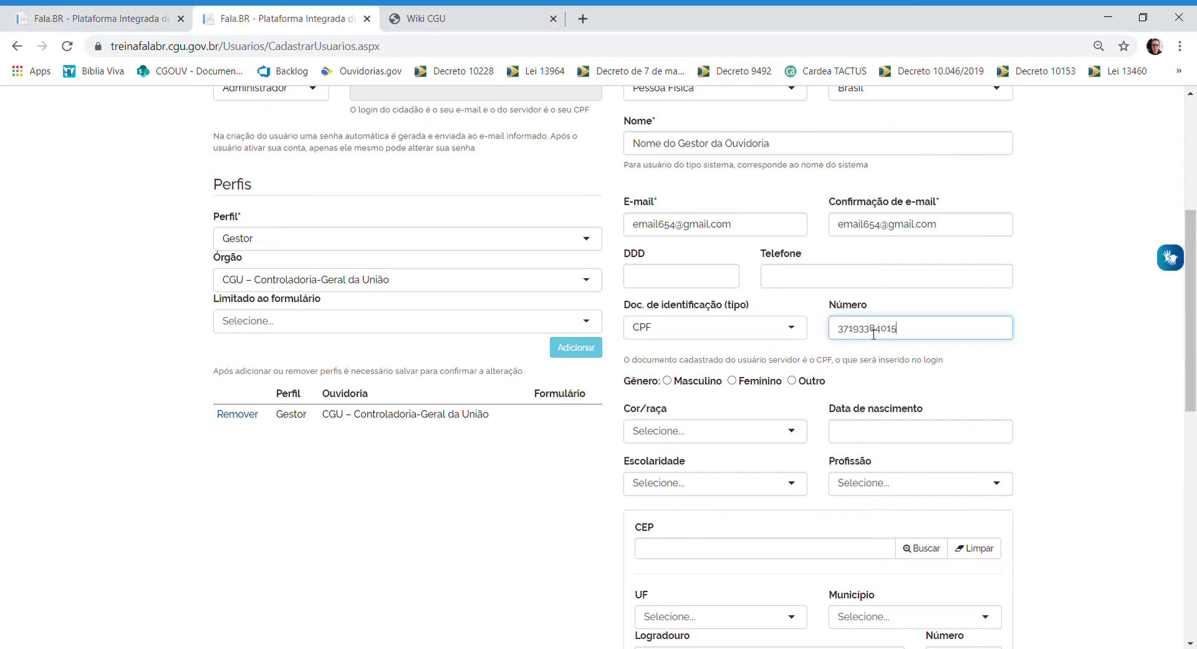
Save the new Administrador user's registration and check the save confirmation.
left_click(1083, 387)
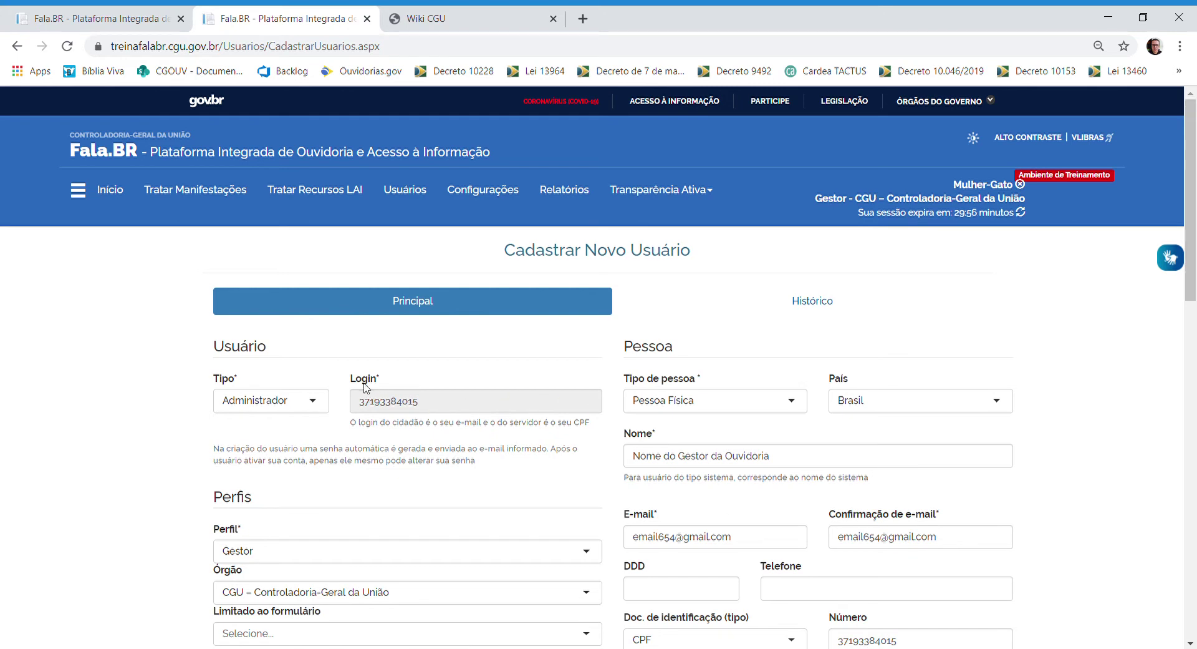
scroll(1075, 420, "down", 5)
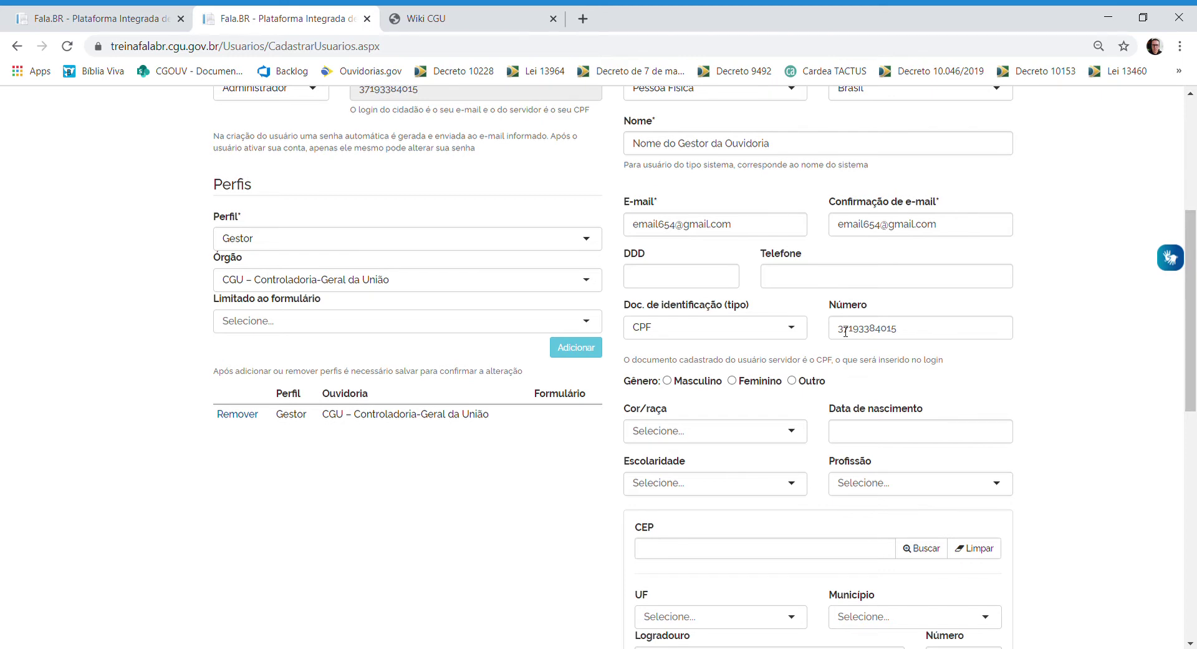
scroll(896, 419, "down", 4)
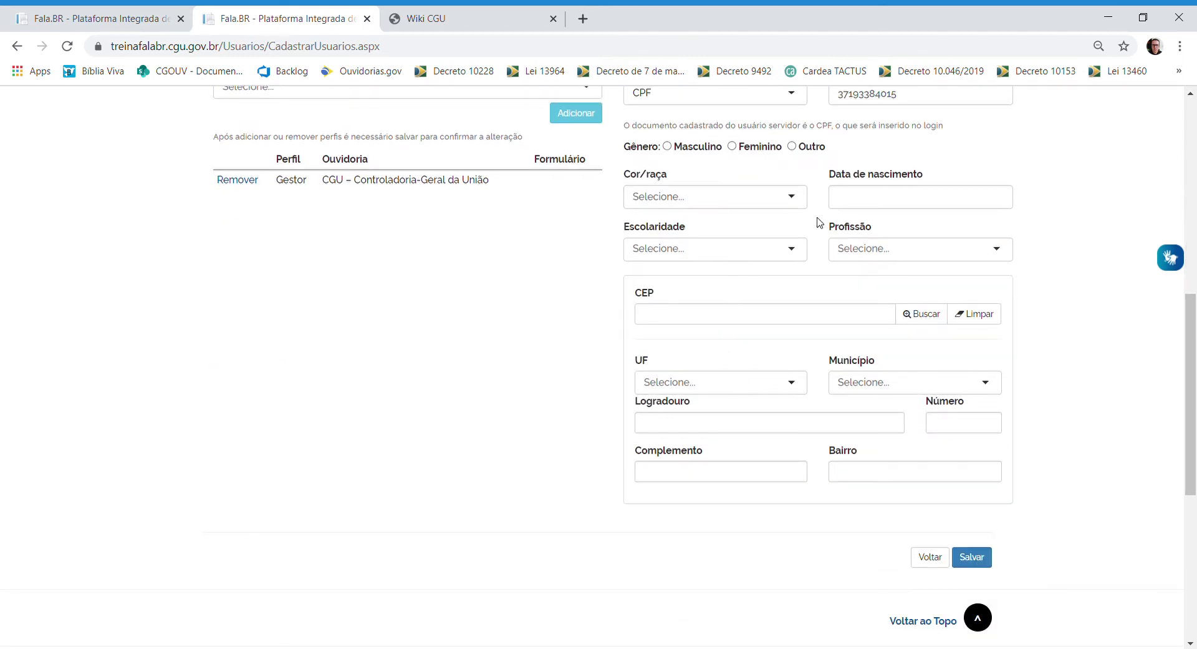
left_click(980, 561)
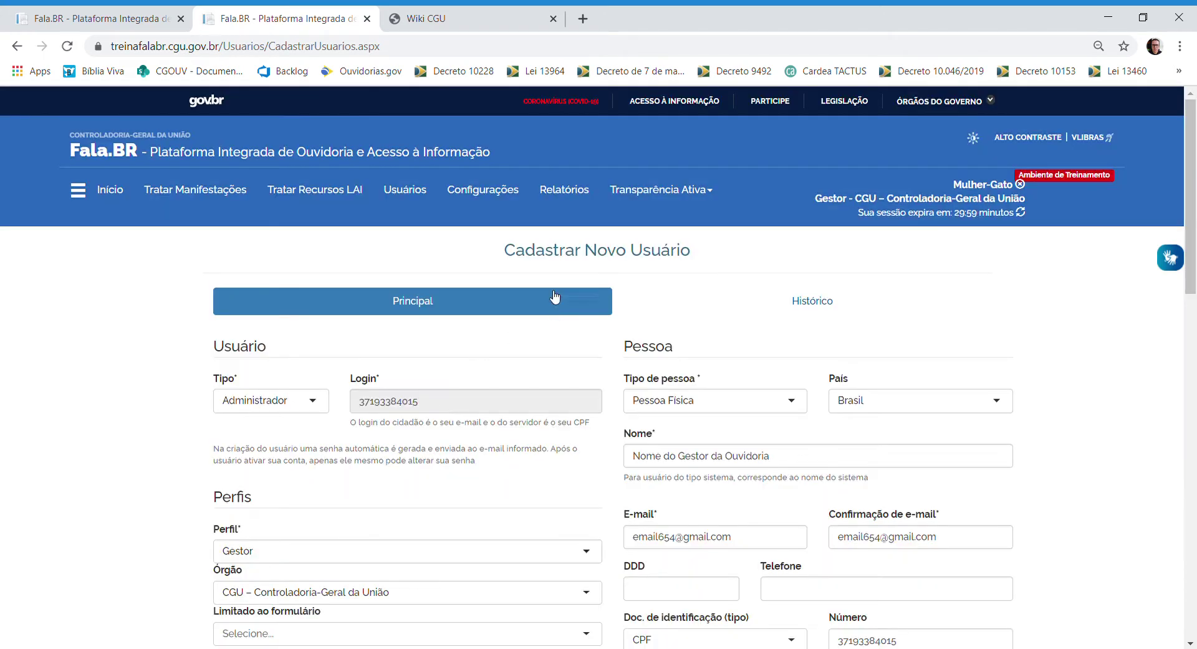
scroll(494, 428, "down", 10)
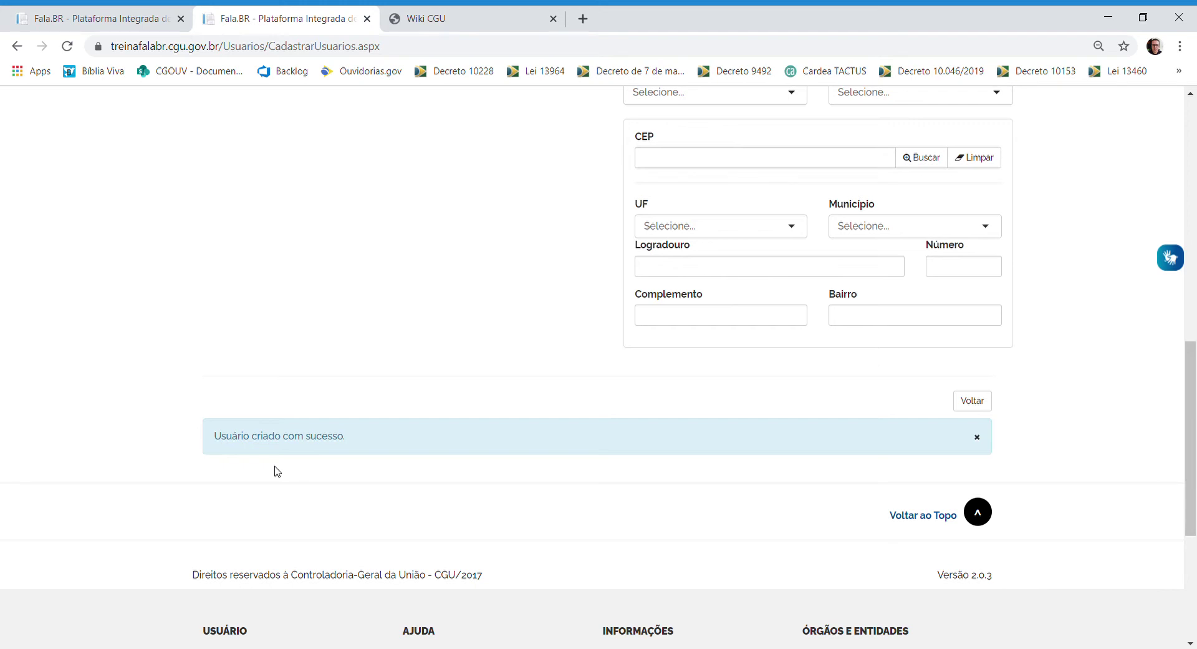
scroll(278, 471, "up", 10)
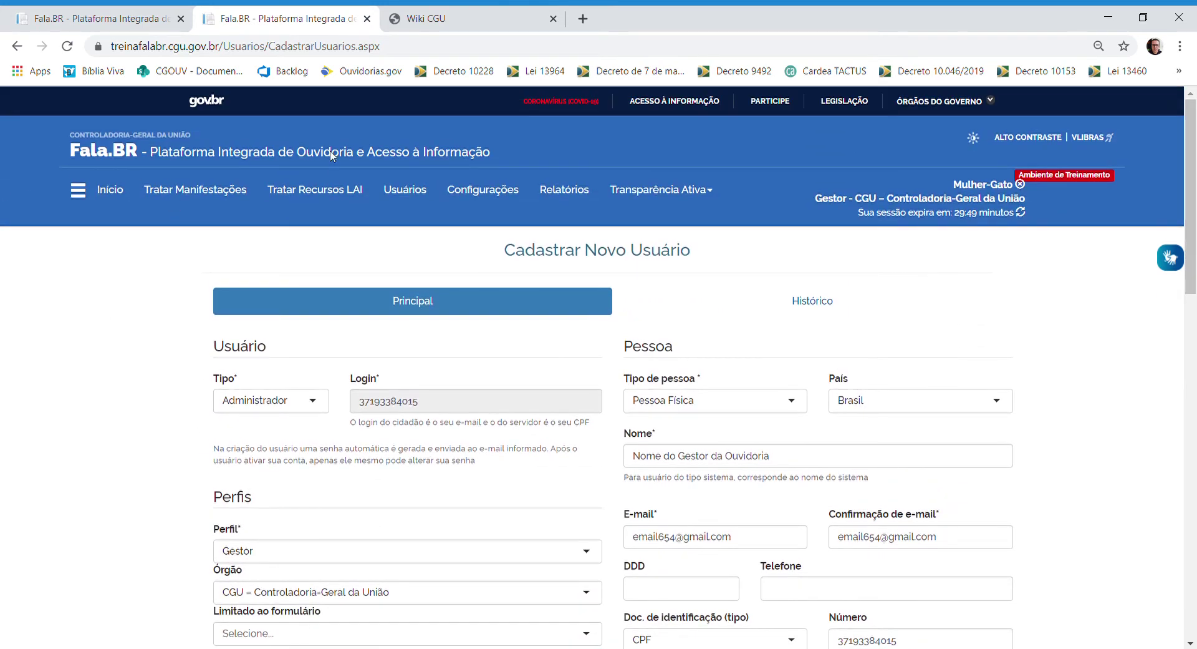
Log out, log back in with the stored credentials, and choose the Gestor - CGU – Controladoria-Geral da União working profile.
left_click(1027, 185)
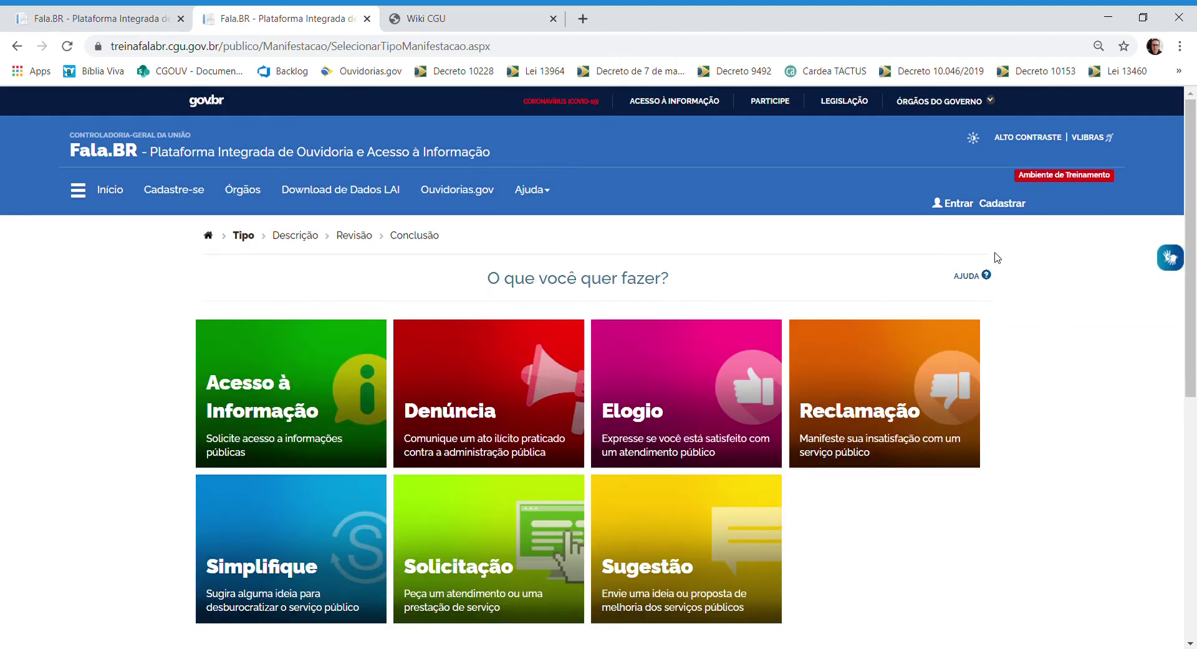
left_click(960, 206)
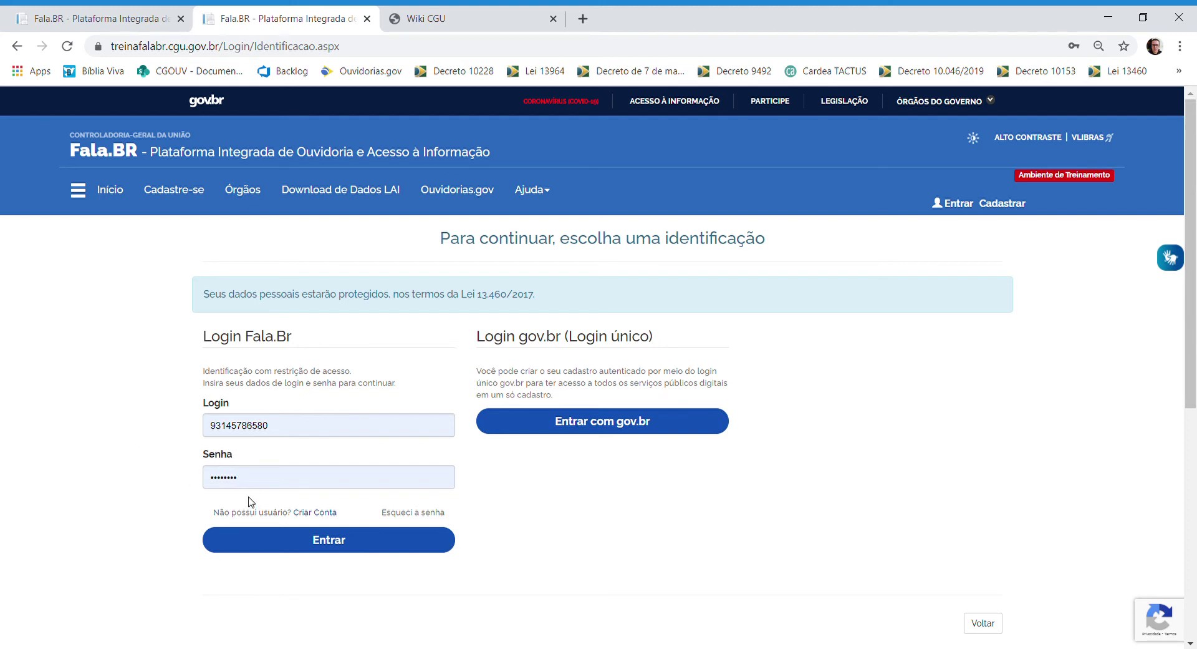
left_click(300, 548)
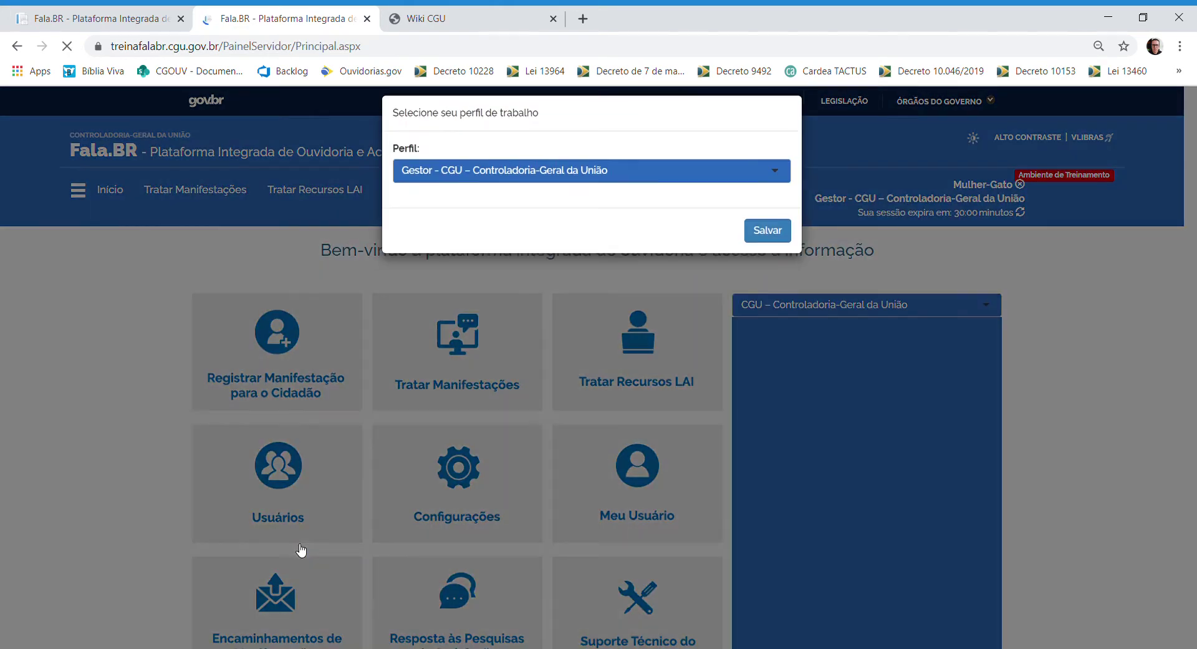
left_click(777, 247)
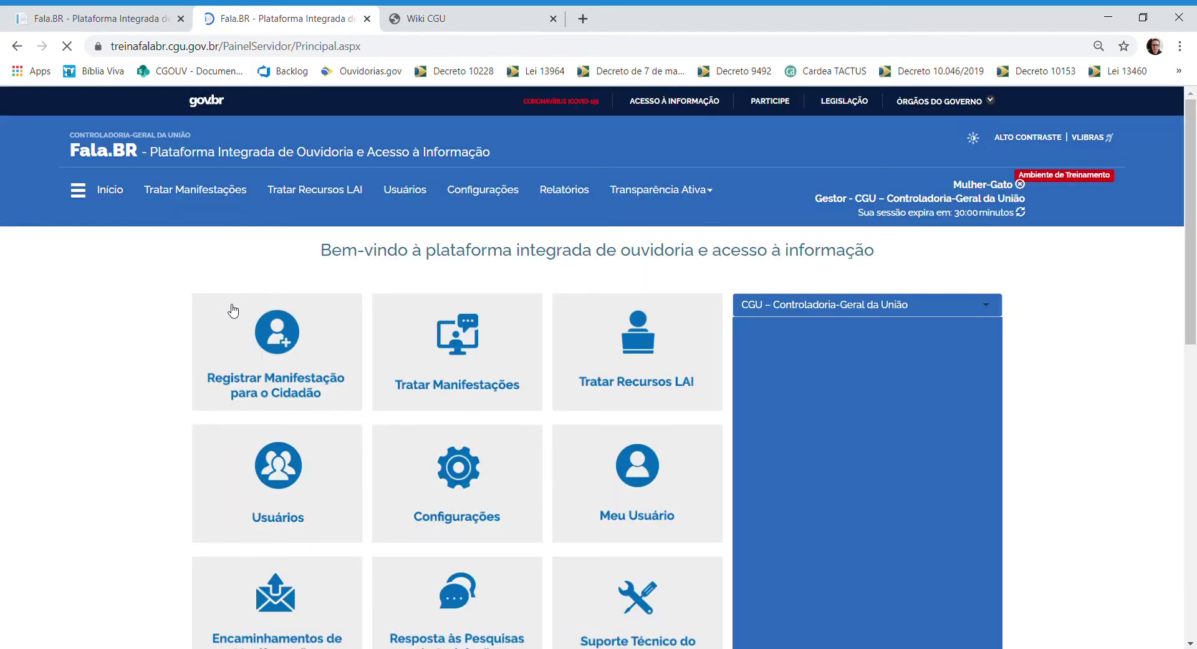
Start registering another new user from user management and set the user type to Servidor.
left_click(405, 192)
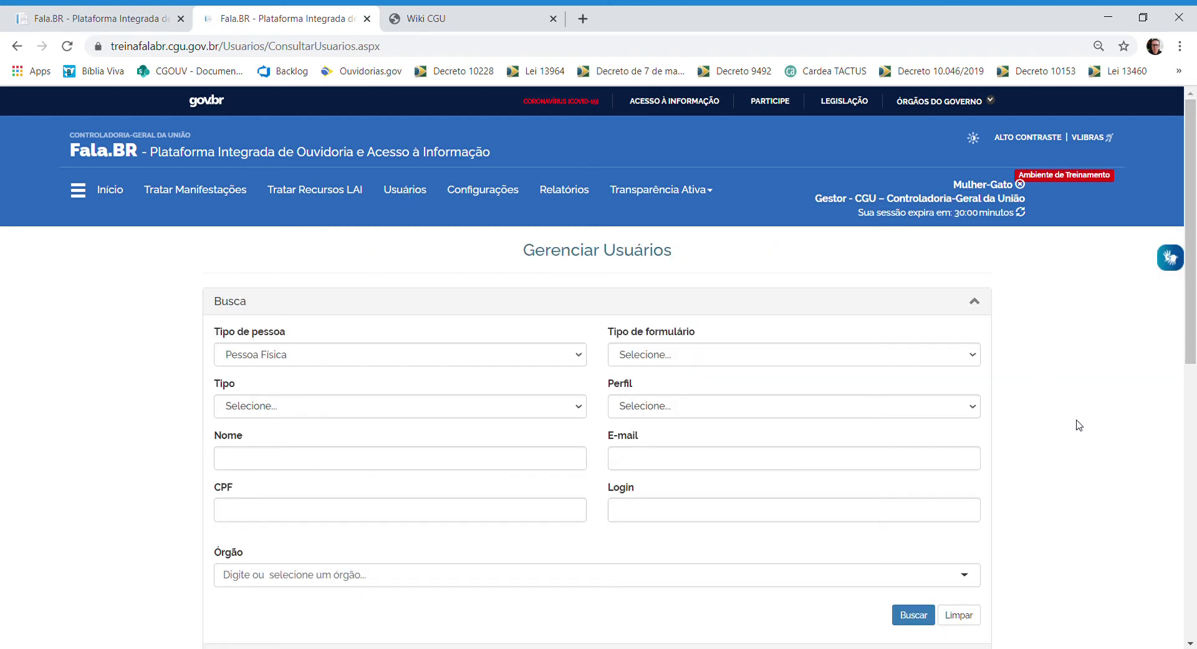
scroll(1041, 611, "down", 4)
left_click(970, 515)
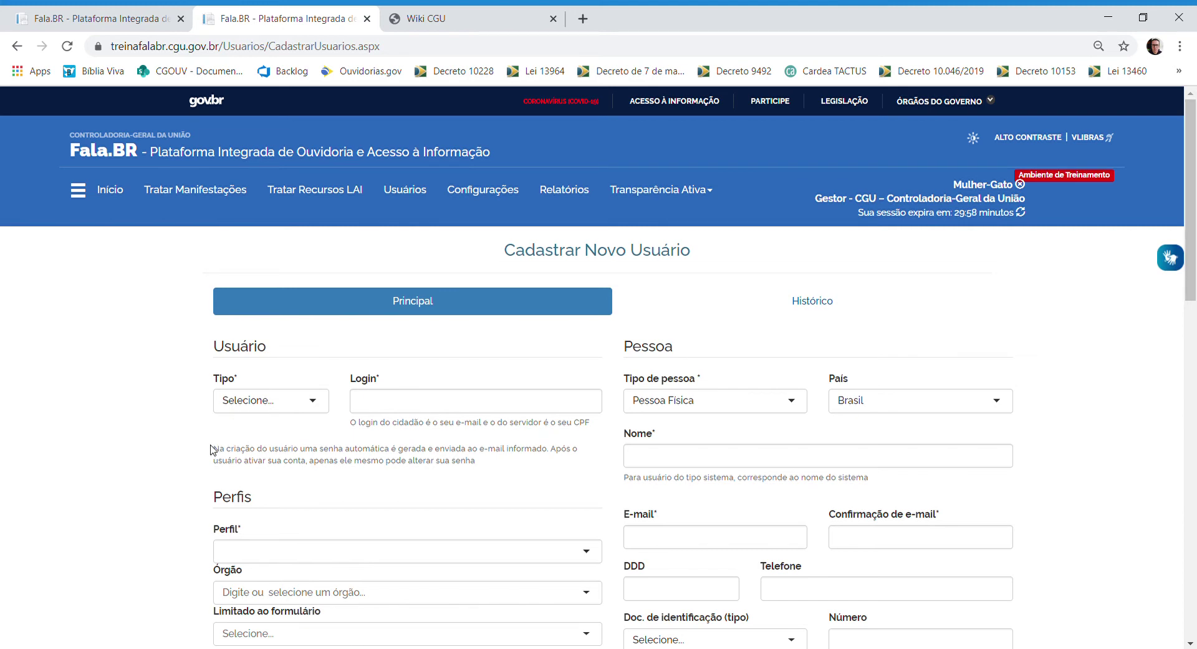
left_click(249, 407)
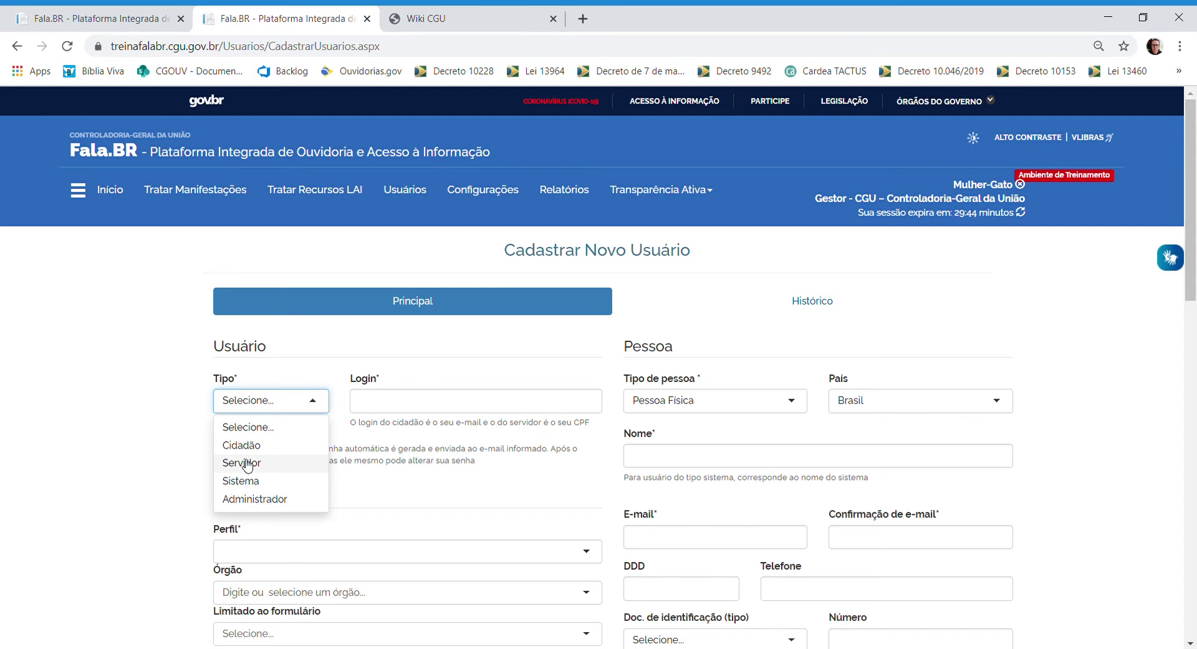
left_click(274, 466)
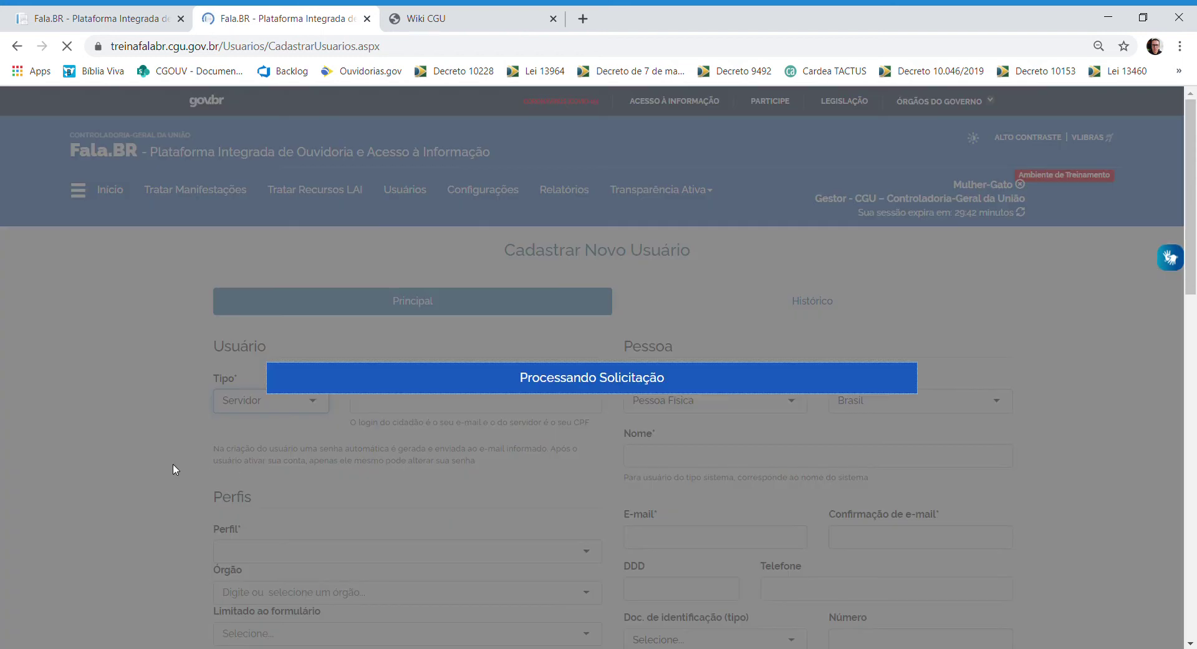
Choose the Respondente profile and CGU – Controladoria-Geral da União as its agency.
scroll(174, 466, "down", 3)
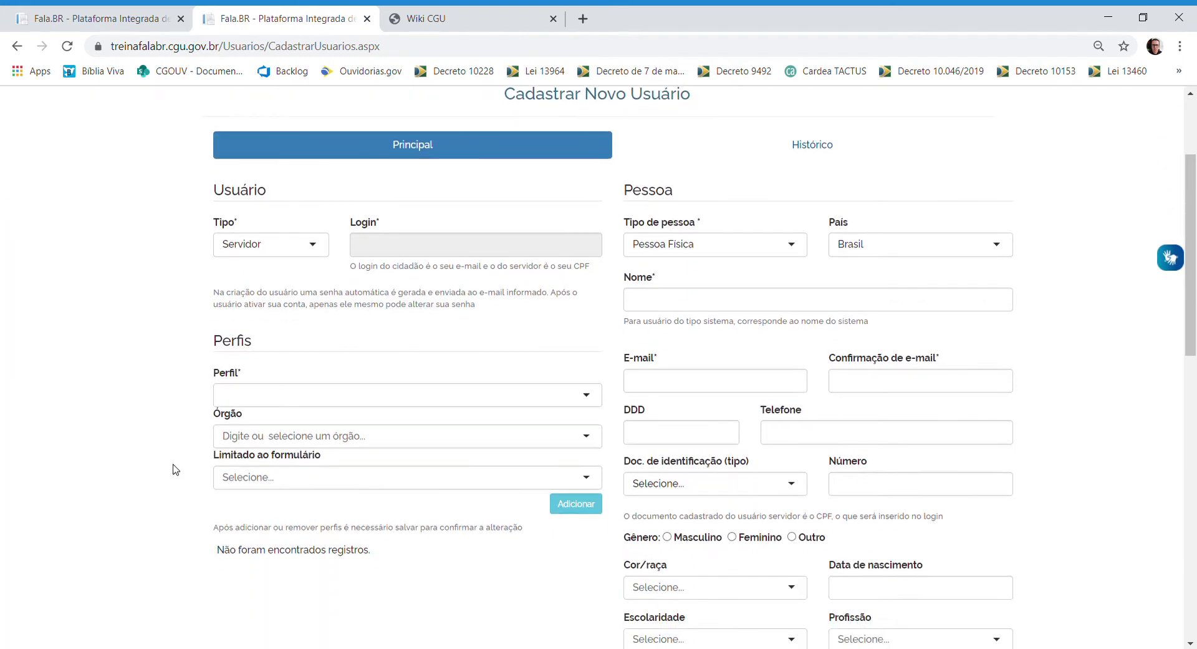
left_click(275, 402)
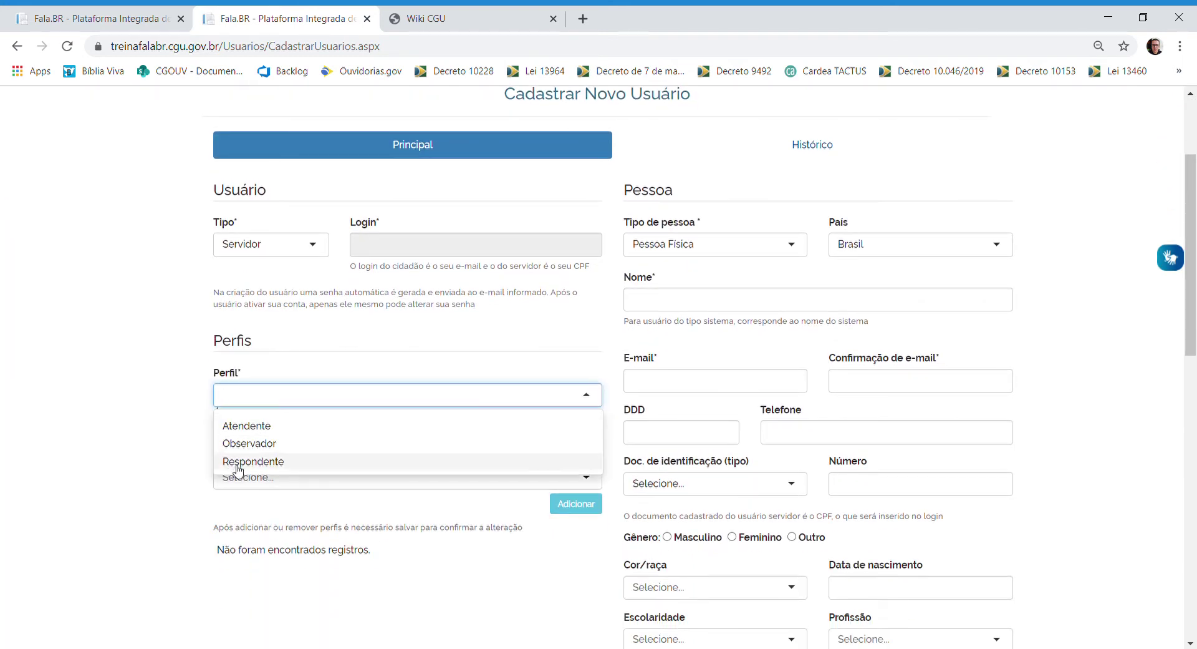
left_click(260, 462)
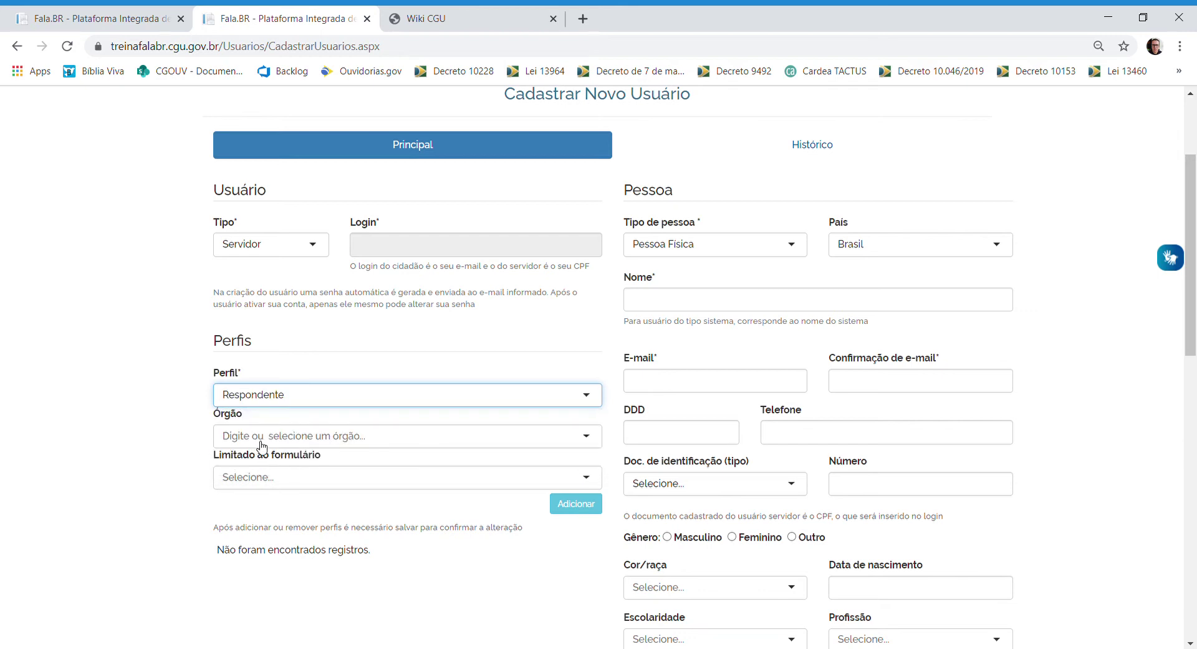
left_click(261, 437)
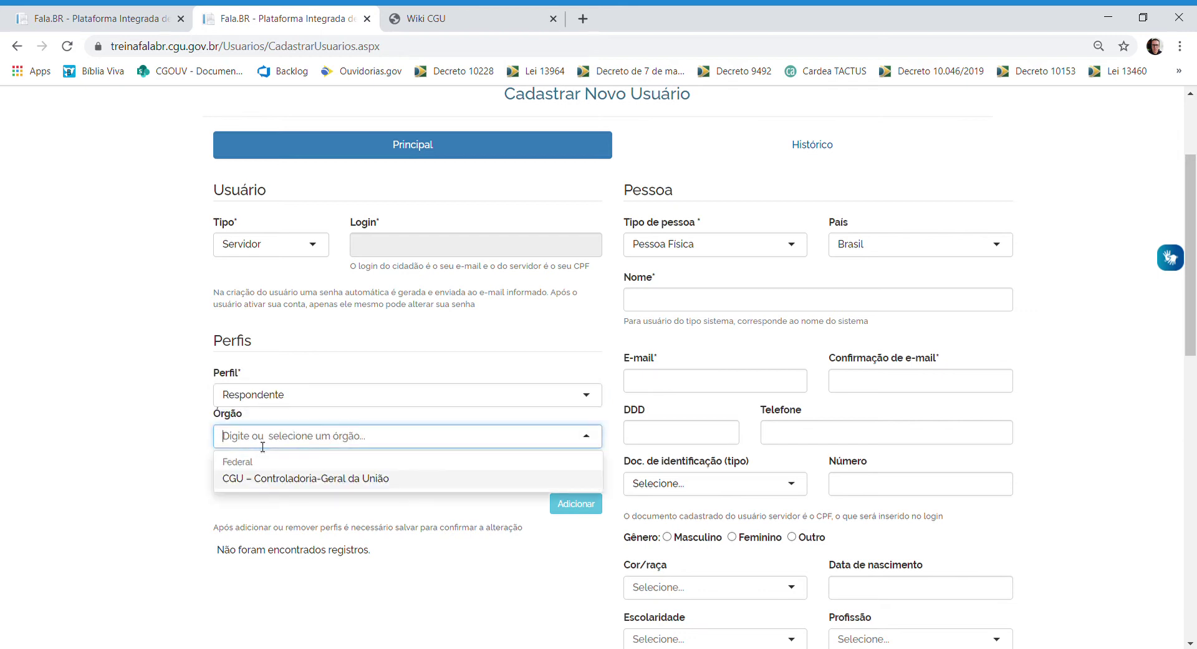
left_click(282, 480)
scroll(168, 523, "down", 1)
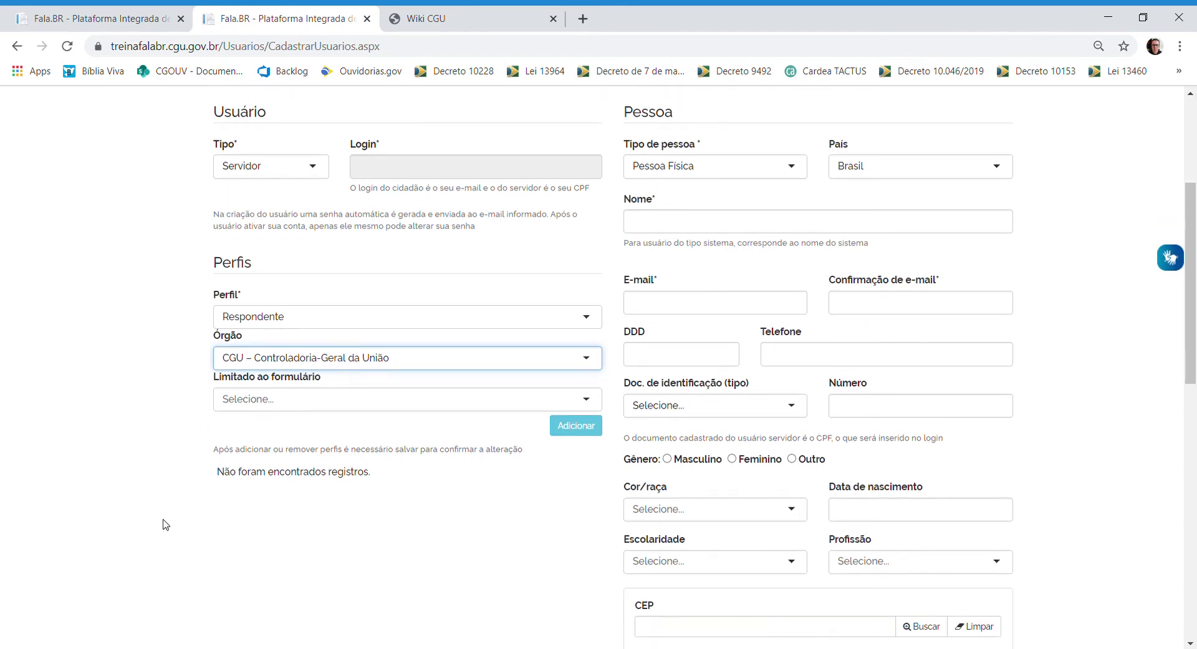
Limit the Respondente profile to the Acesso à Informação form and add it to the user.
left_click(292, 407)
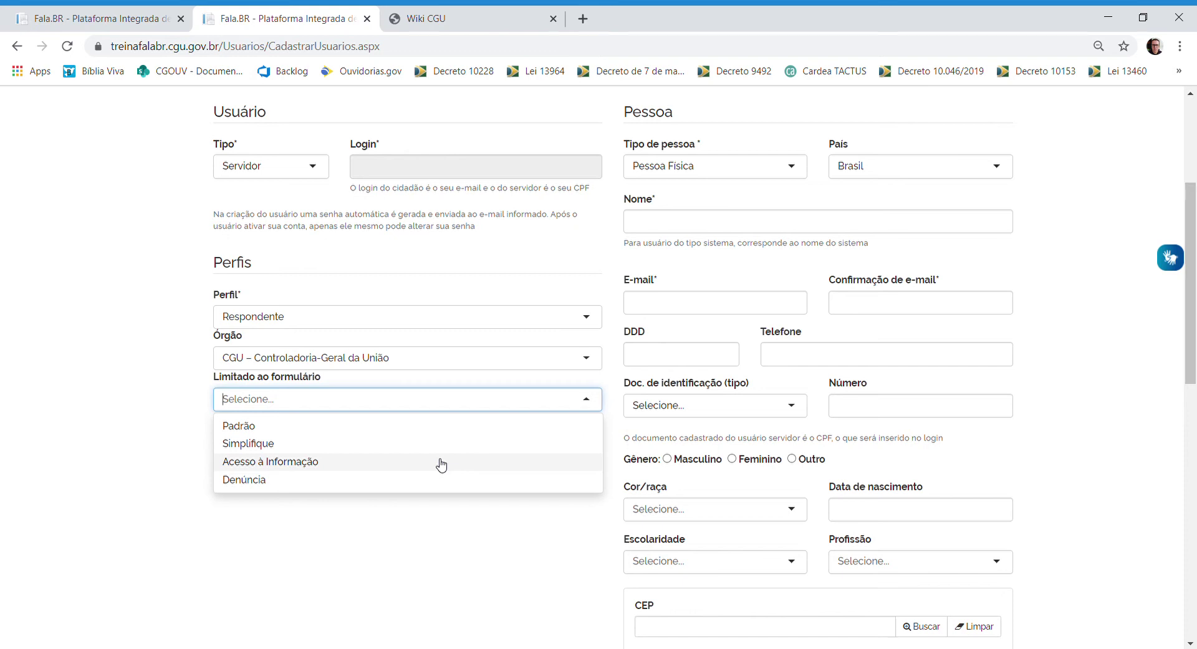
left_click(126, 311)
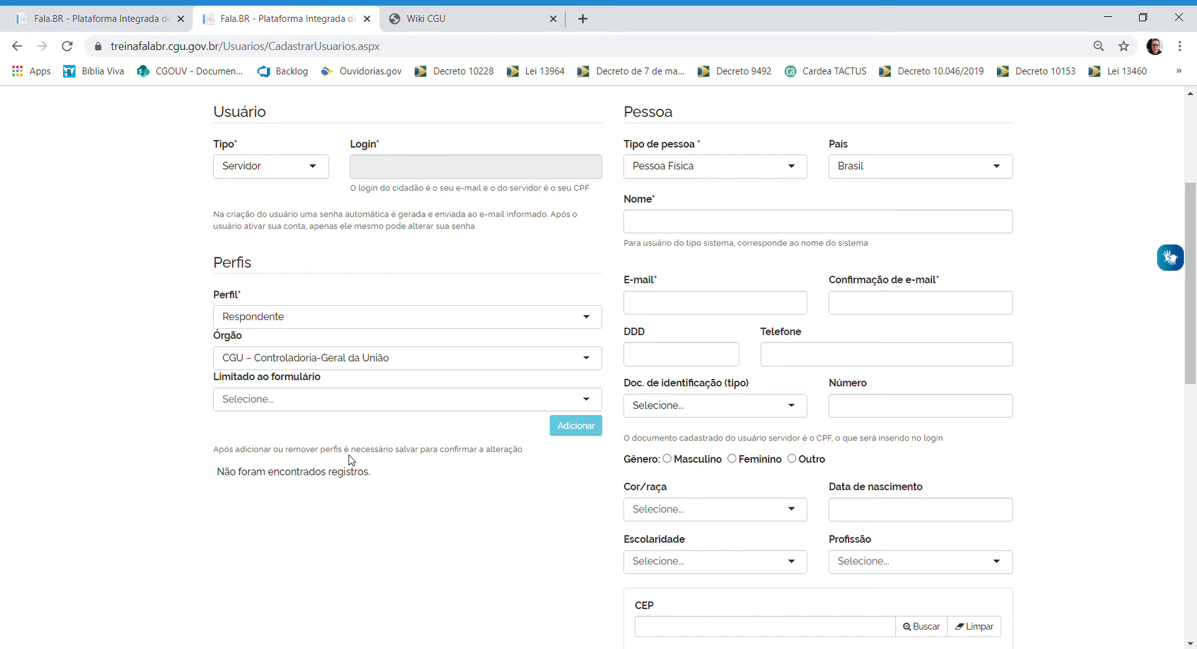
left_click(293, 407)
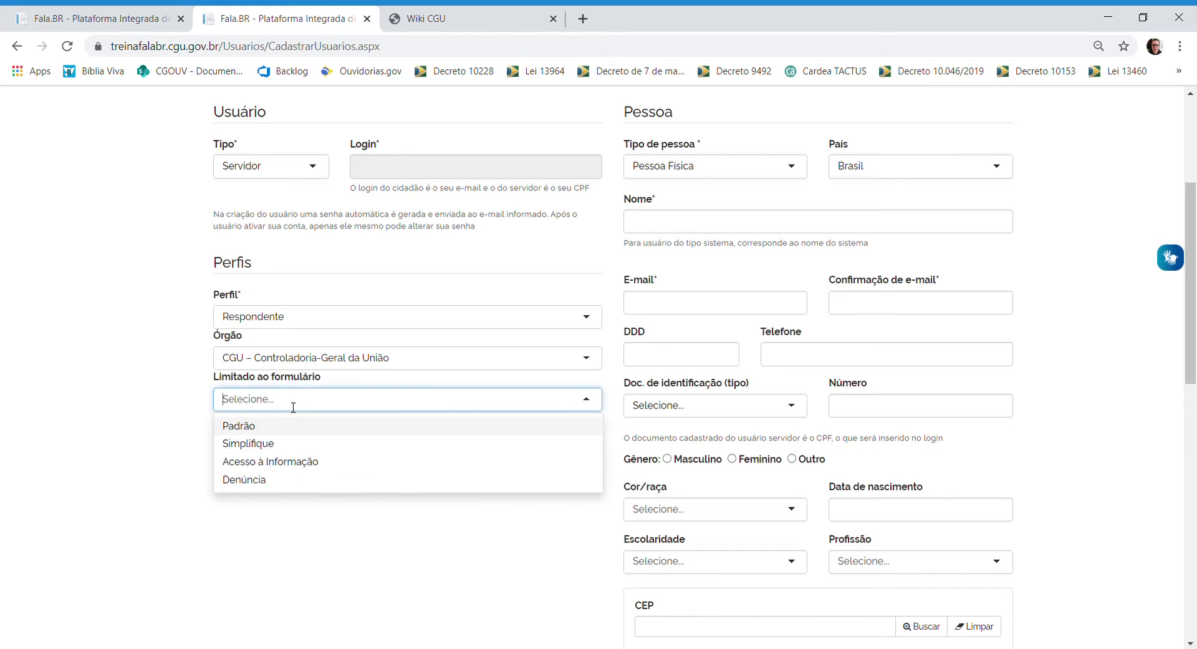
left_click(269, 467)
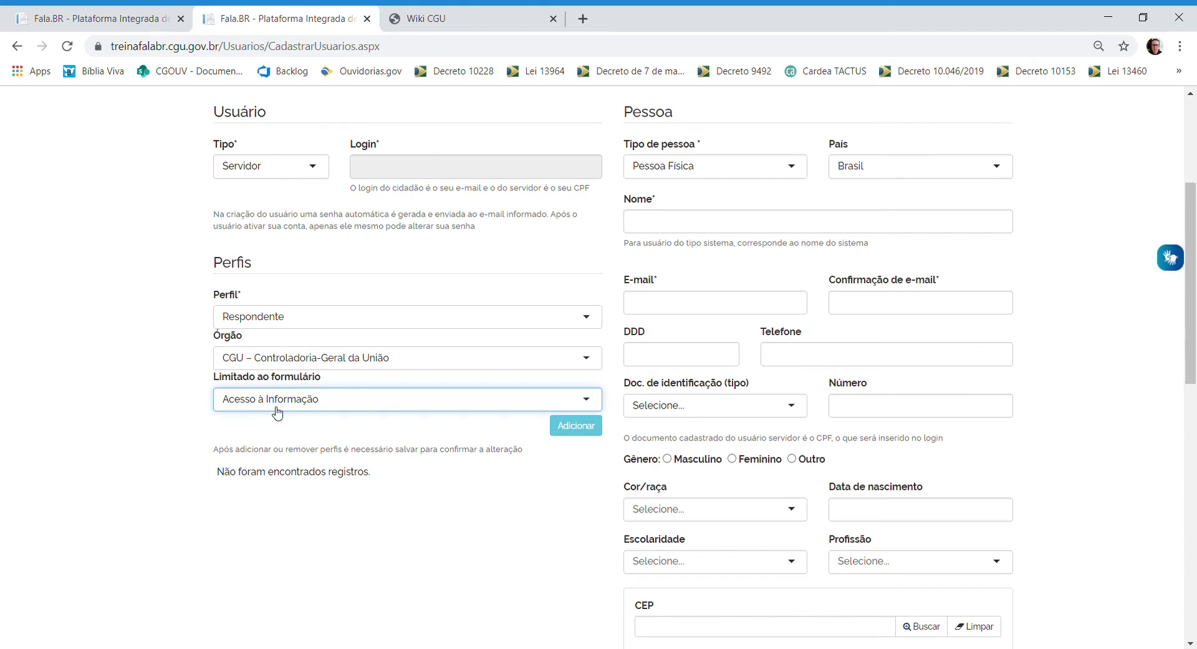
left_click(575, 426)
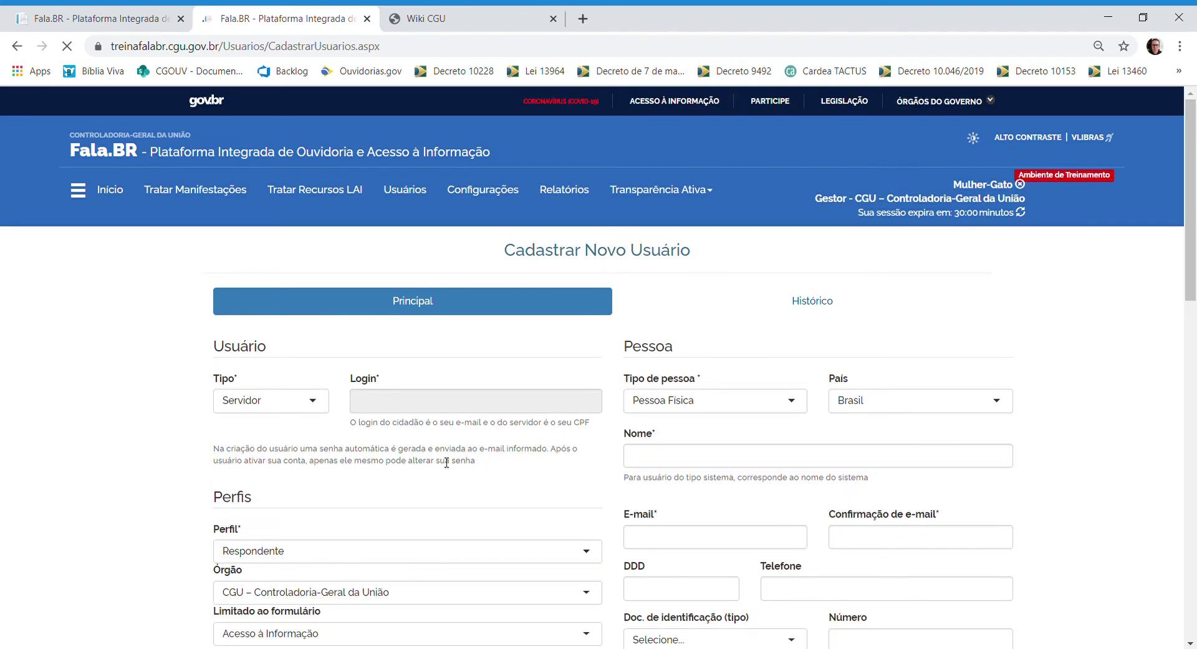
scroll(324, 338, "down", 8)
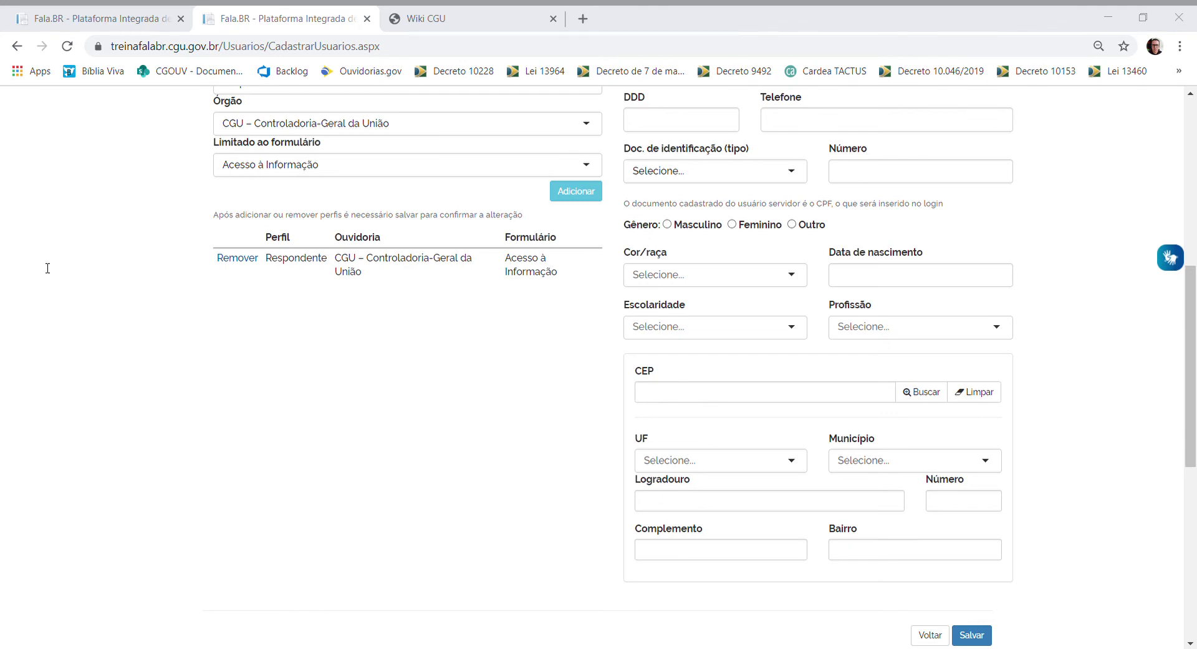
Enter "Nome do Usuário da LAI" as the person's name.
scroll(772, 247, "up", 3)
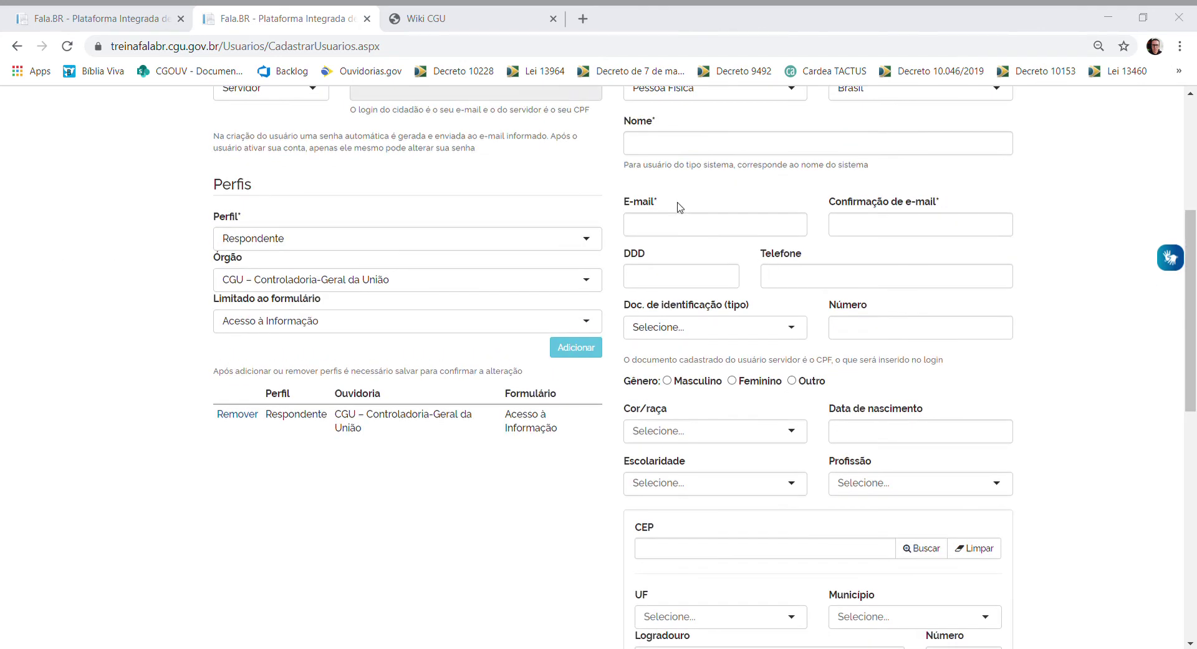
left_click(678, 152)
type("Nome do Usuário da LA")
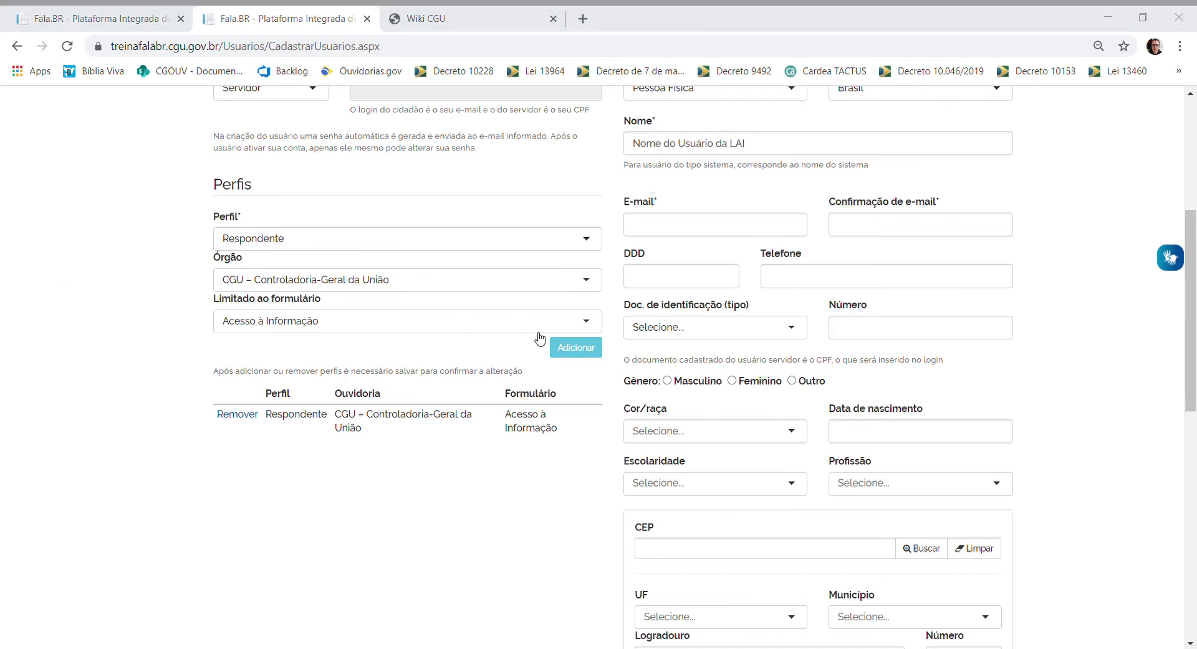
Paste the person's e-mail address into the e-mail field and its confirmation.
left_click(665, 228)
key("ctrl+v")
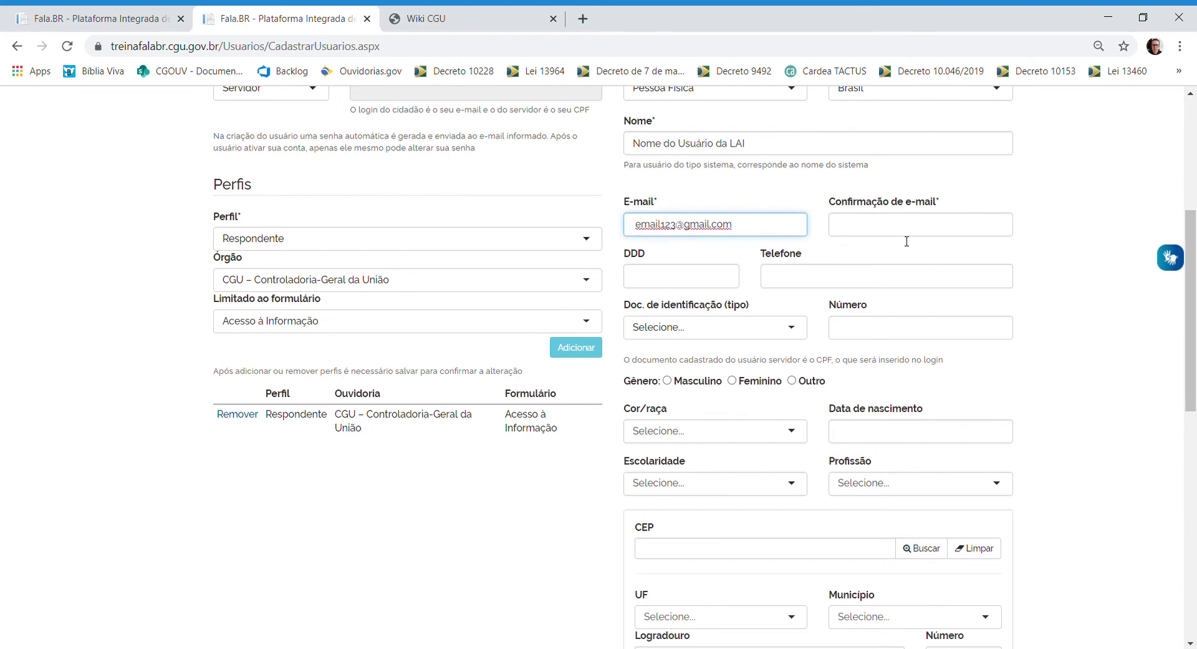
left_click(898, 230)
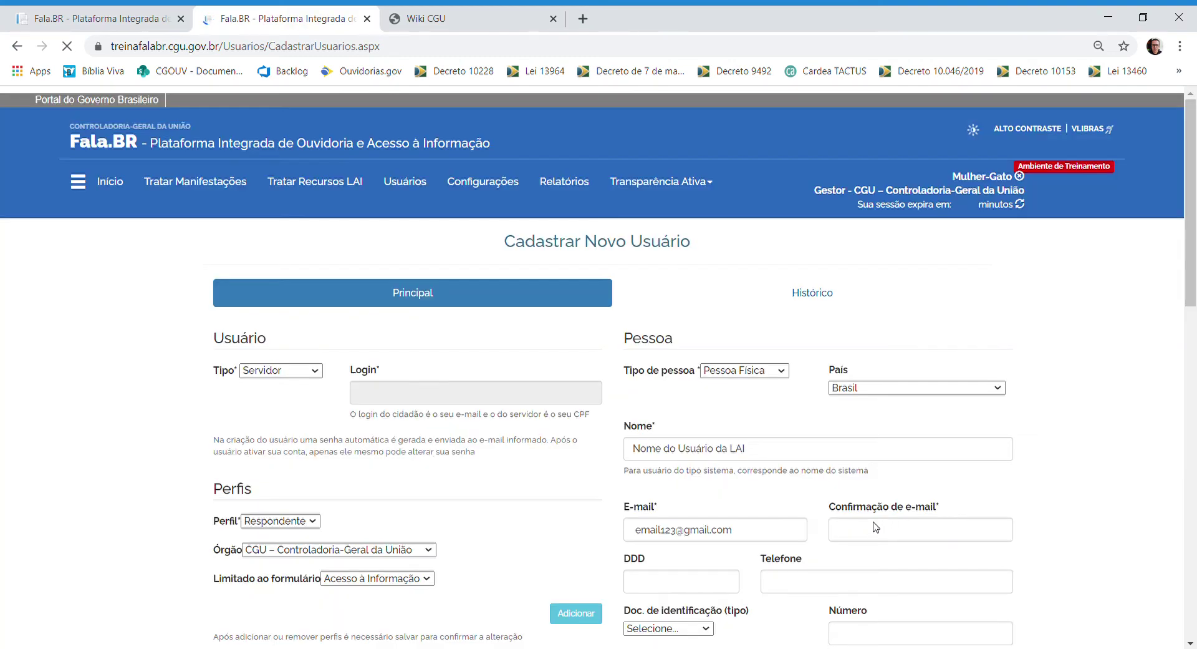
left_click(861, 537)
key("ctrl+v")
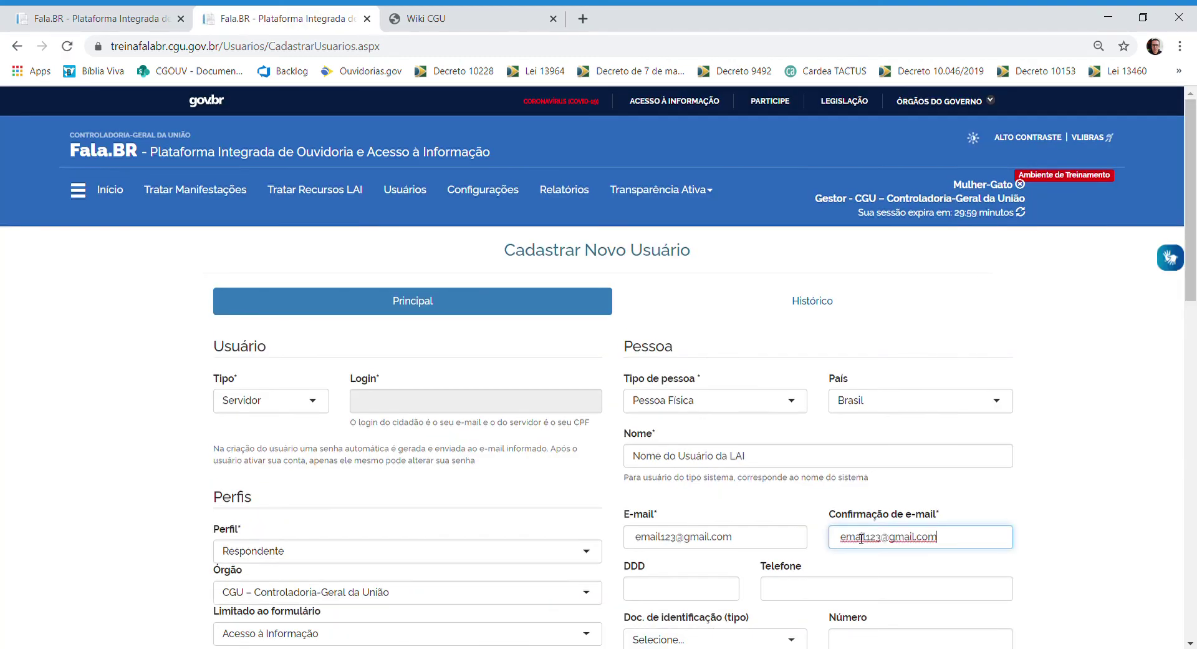
left_click(1090, 548)
Set the identification document type to CPF and paste in the person's CPF number.
scroll(1091, 548, "down", 4)
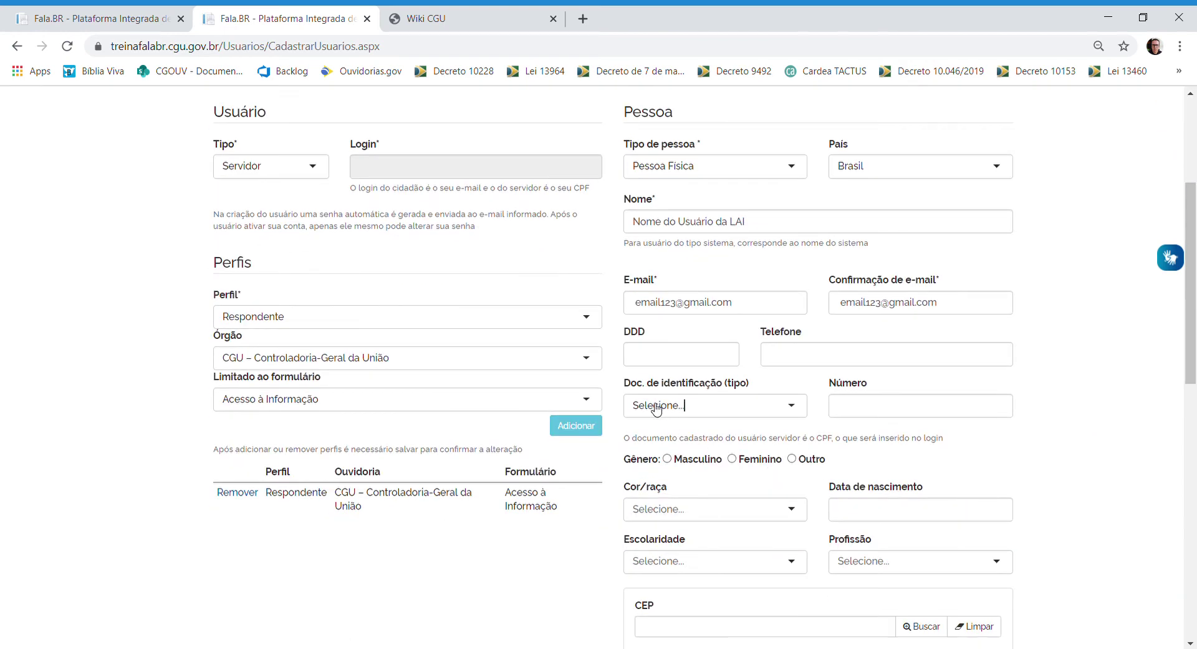
left_click(663, 406)
left_click(652, 450)
key("alt+Tab")
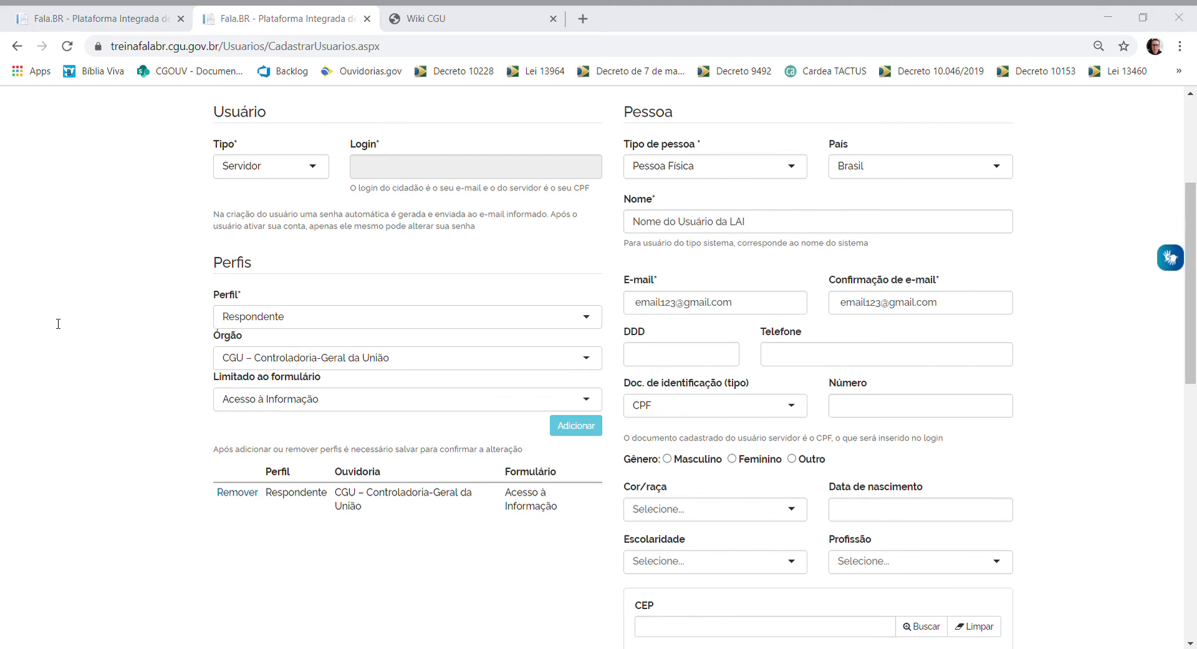
left_click(890, 415)
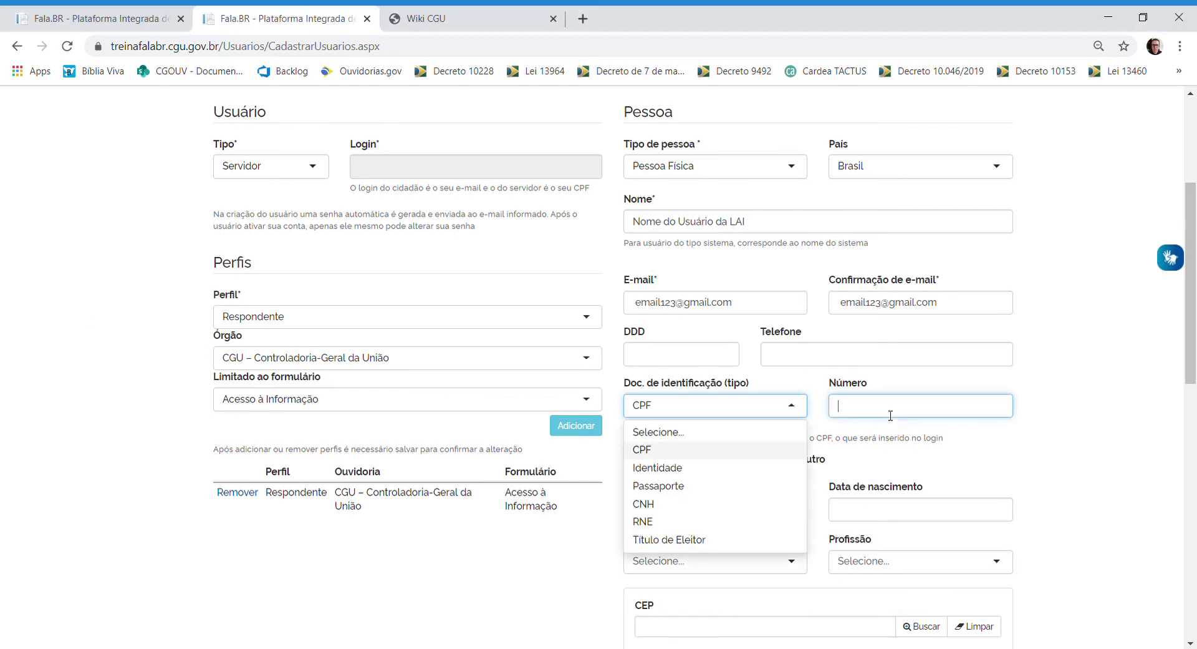
key("ctrl+v")
left_click(1098, 410)
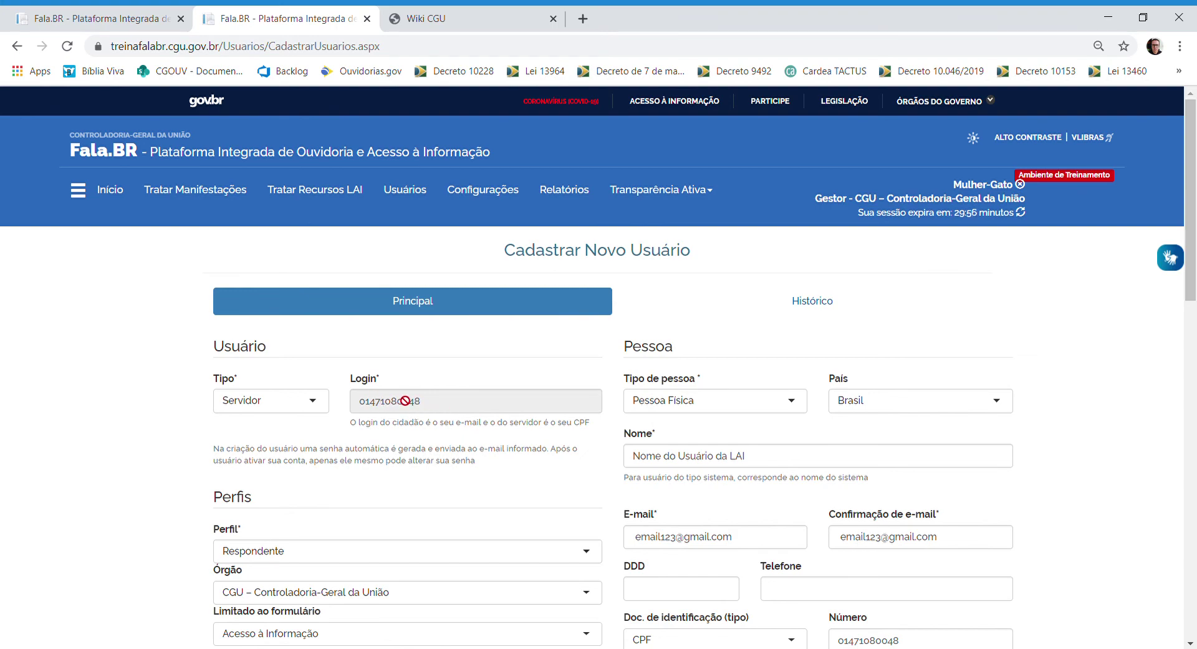
Try to save the new Servidor user's registration and check the form.
scroll(1092, 430, "down", 10)
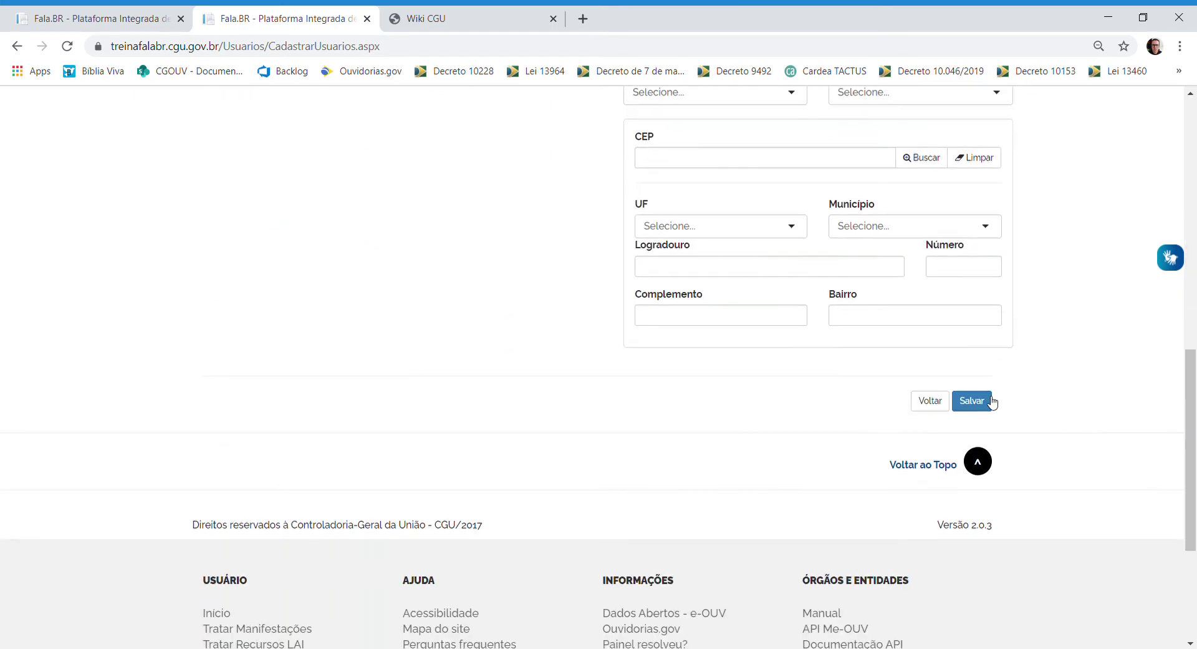
left_click(971, 398)
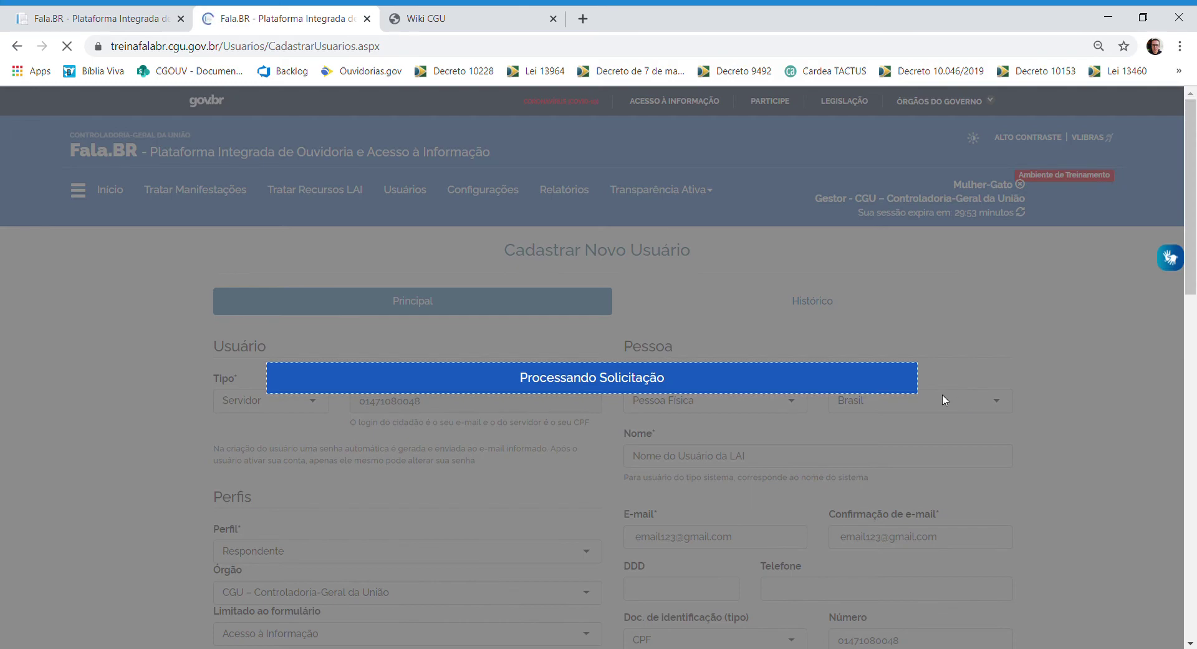
scroll(645, 397, "down", 5)
scroll(646, 397, "down", 4)
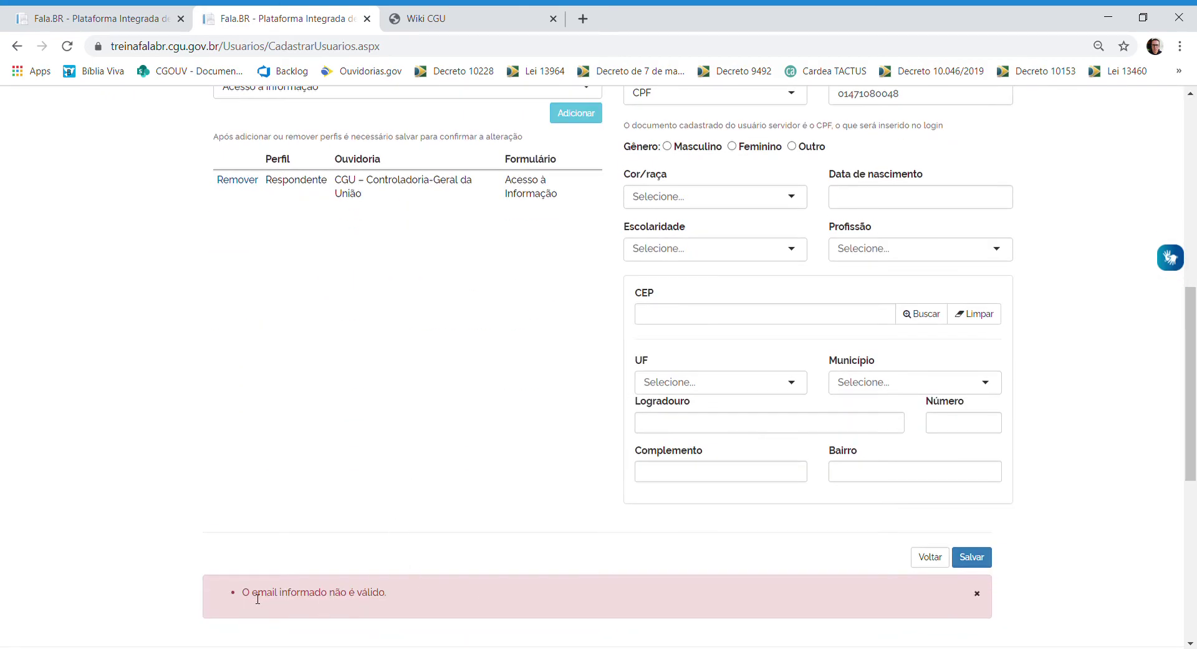
scroll(522, 508, "up", 3)
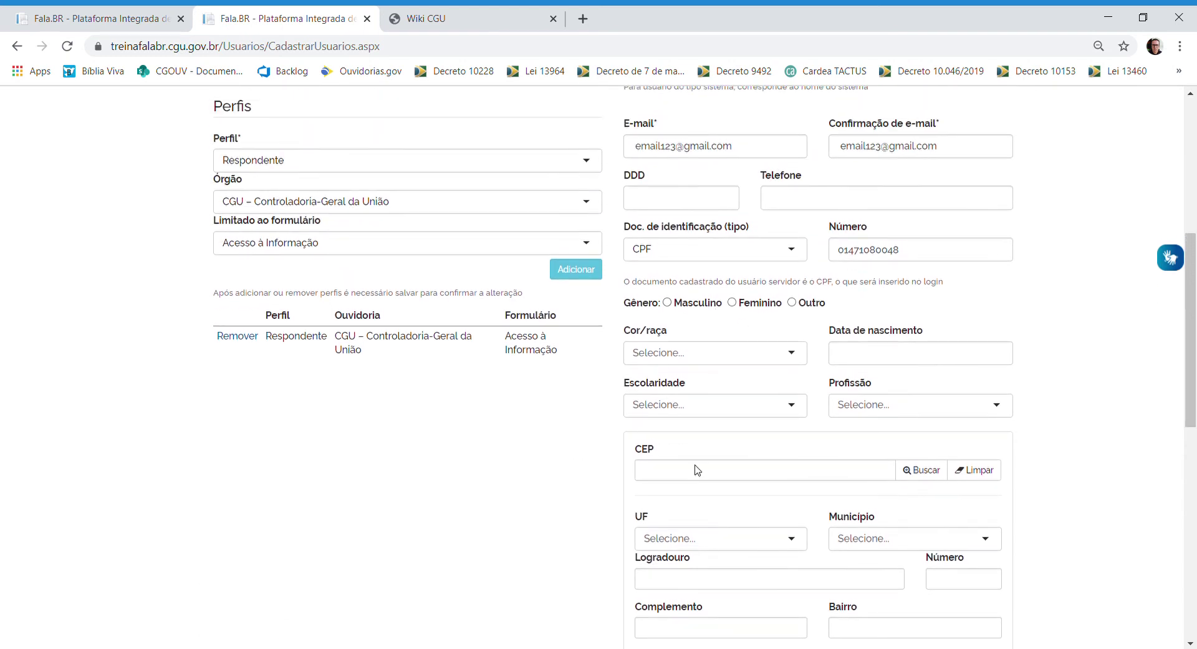
scroll(406, 490, "up", 1)
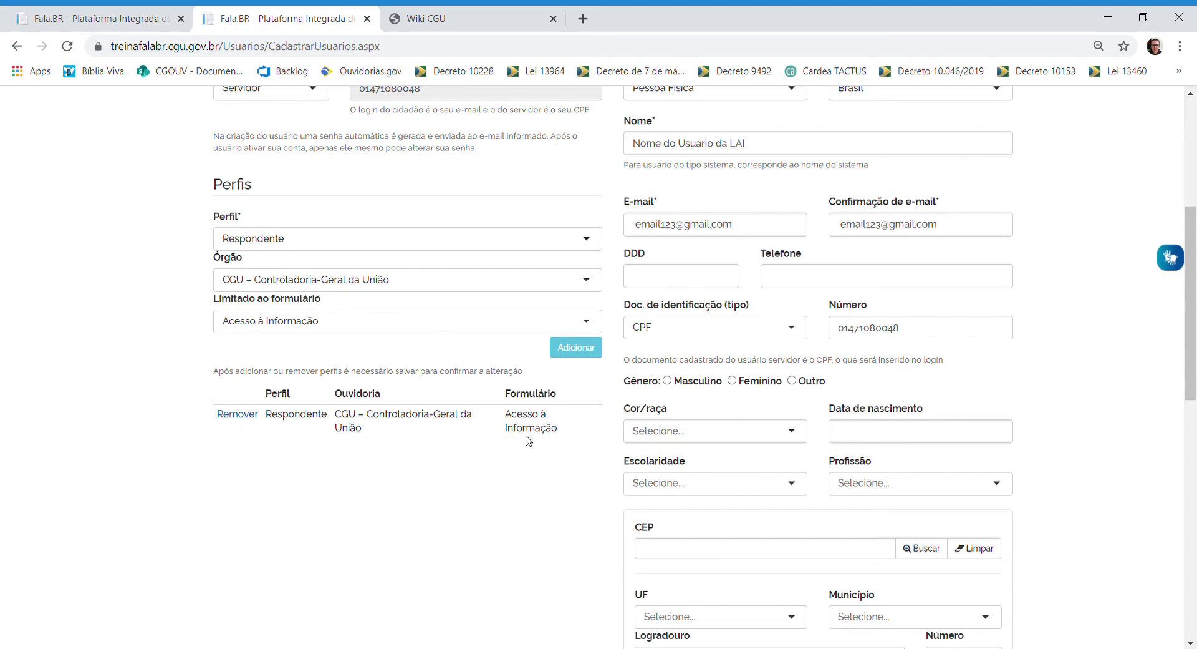
Leave the unsaved registration and start registering another new user of type Servidor.
scroll(525, 440, "down", 5)
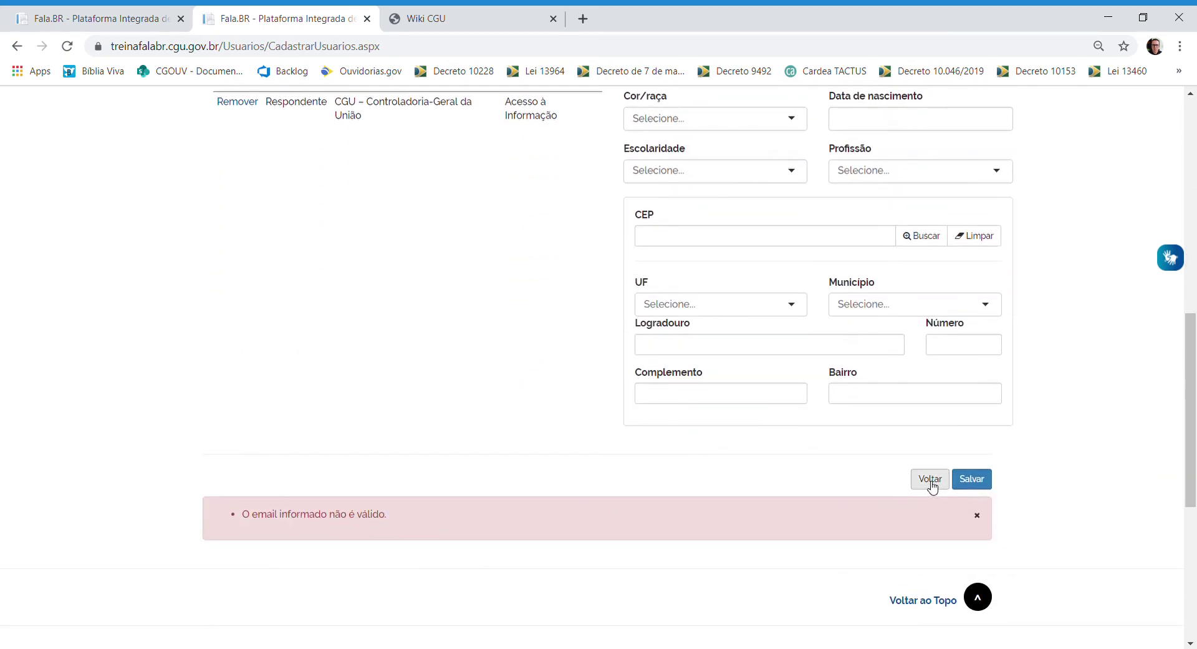
left_click(931, 479)
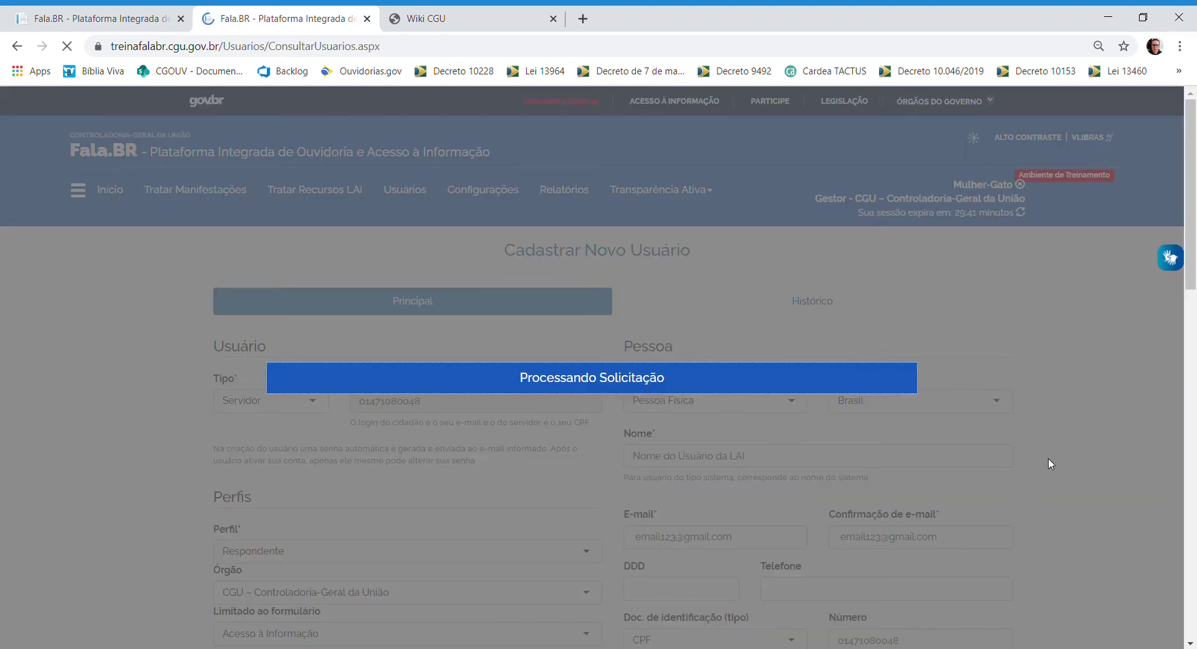
scroll(1046, 460, "down", 5)
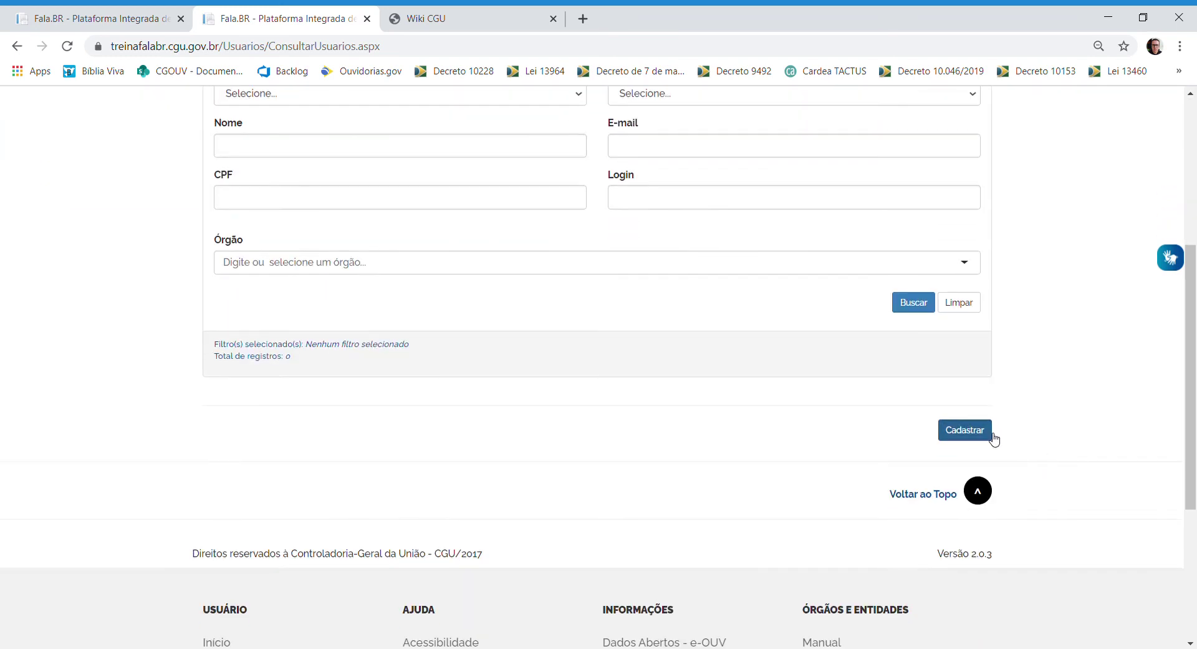
left_click(972, 435)
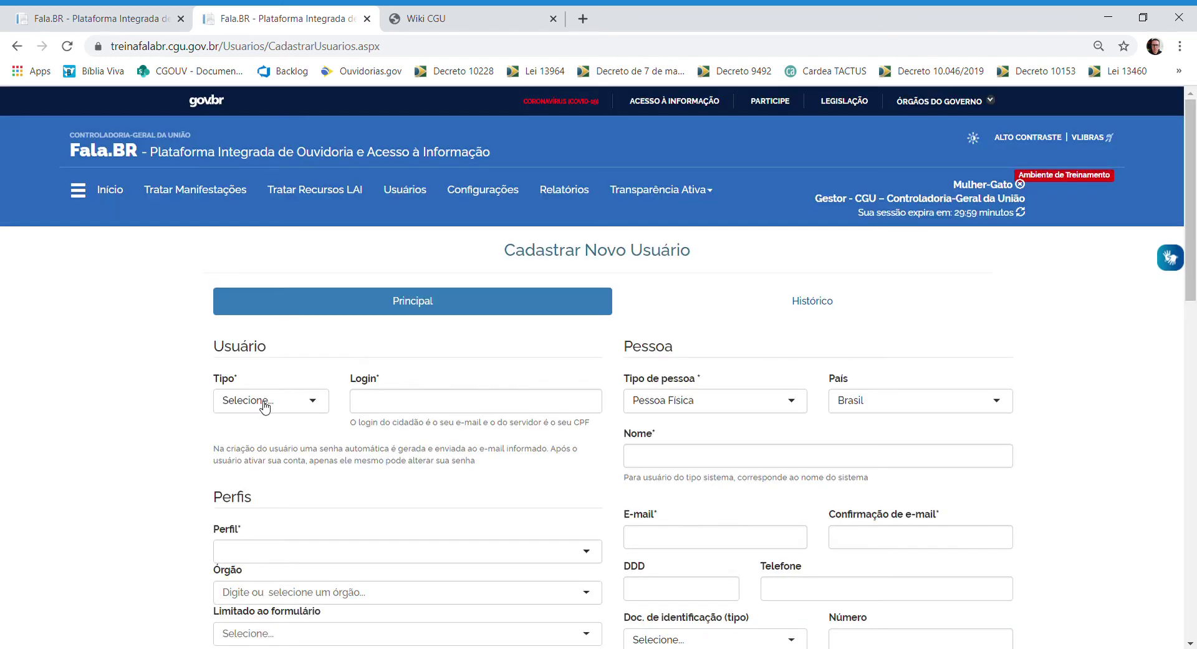
left_click(264, 403)
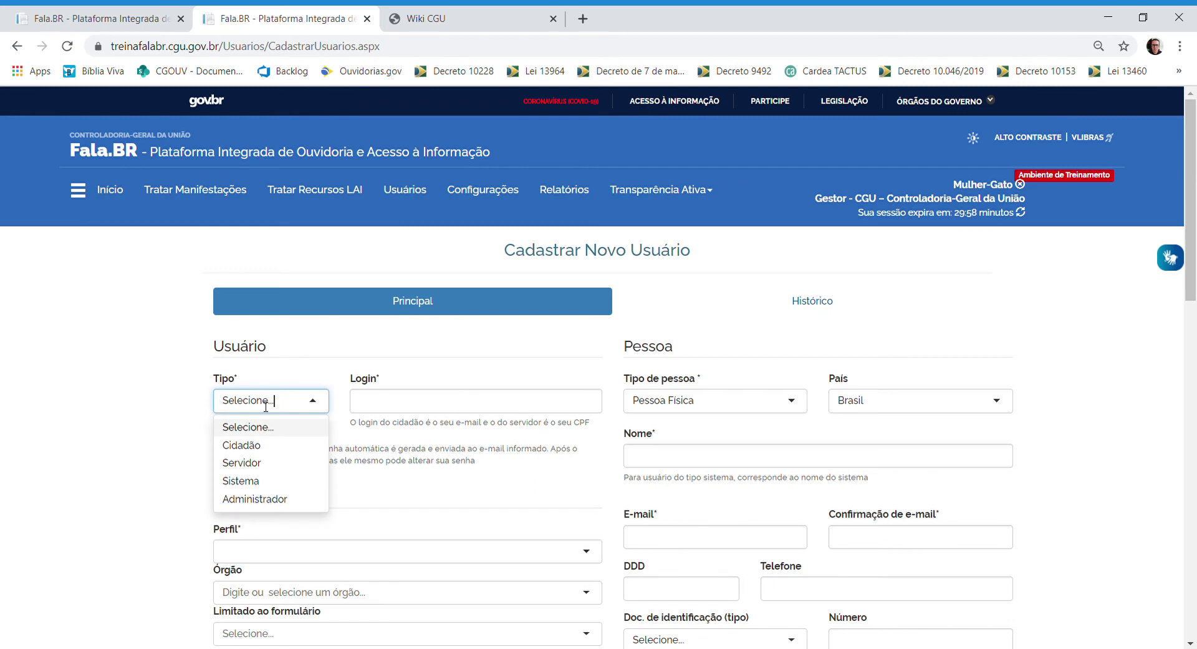
left_click(249, 462)
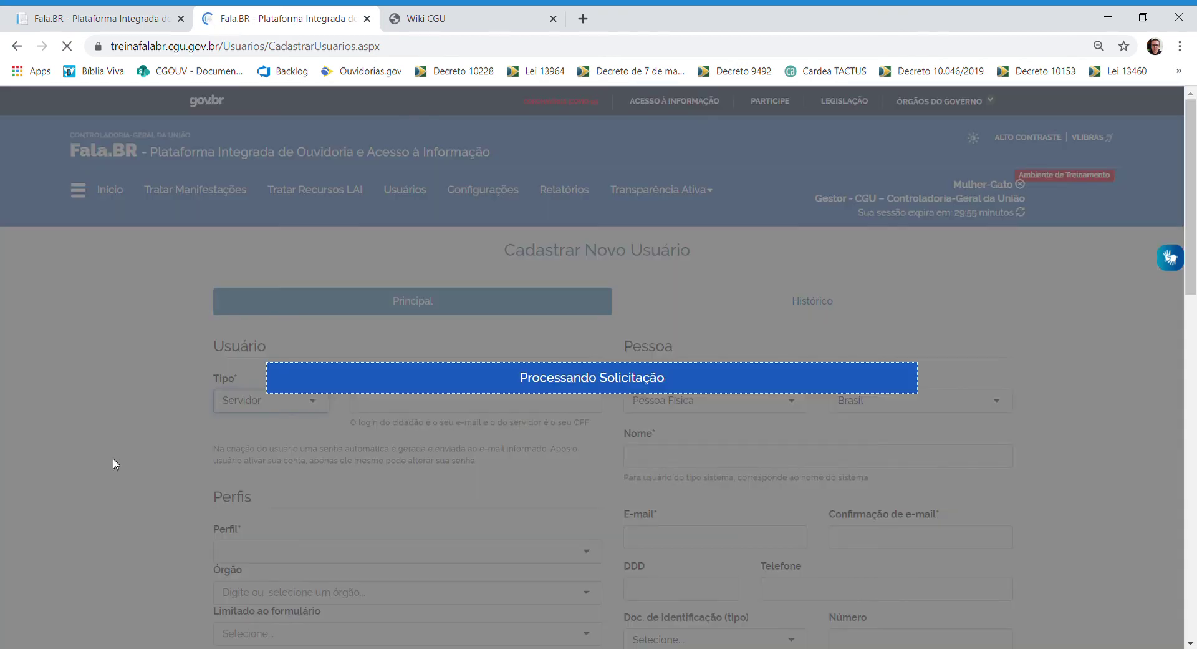
Choose the Respondente profile with CGU – Controladoria-Geral da União as its órgão.
scroll(114, 463, "down", 4)
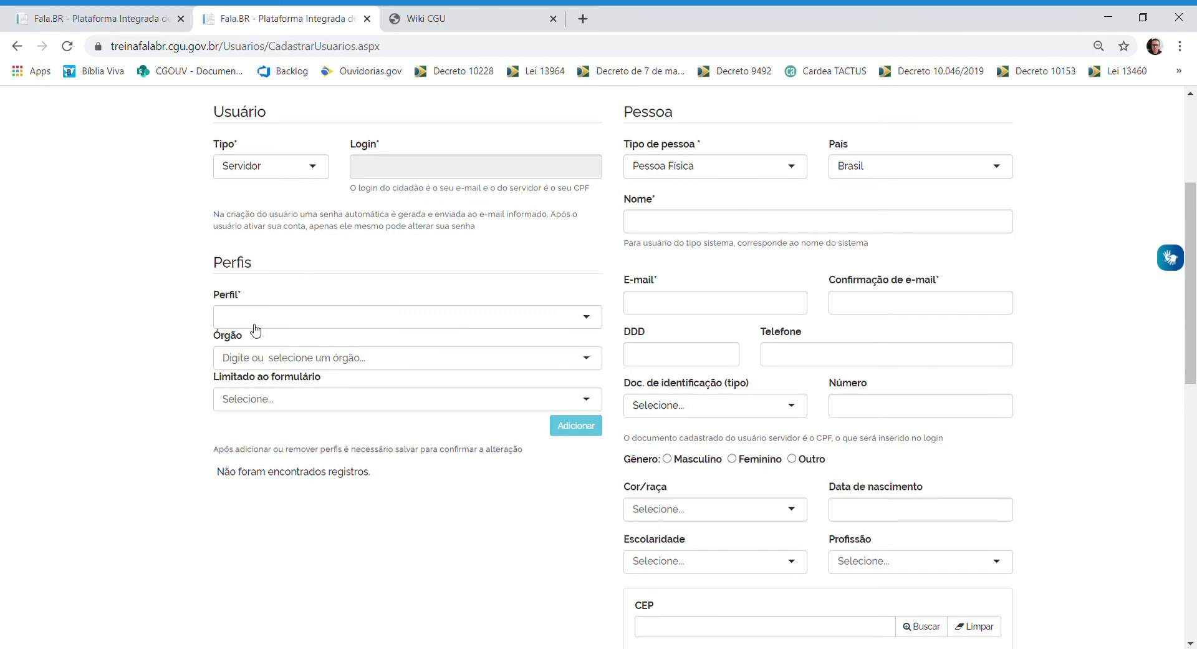
left_click(258, 326)
left_click(257, 383)
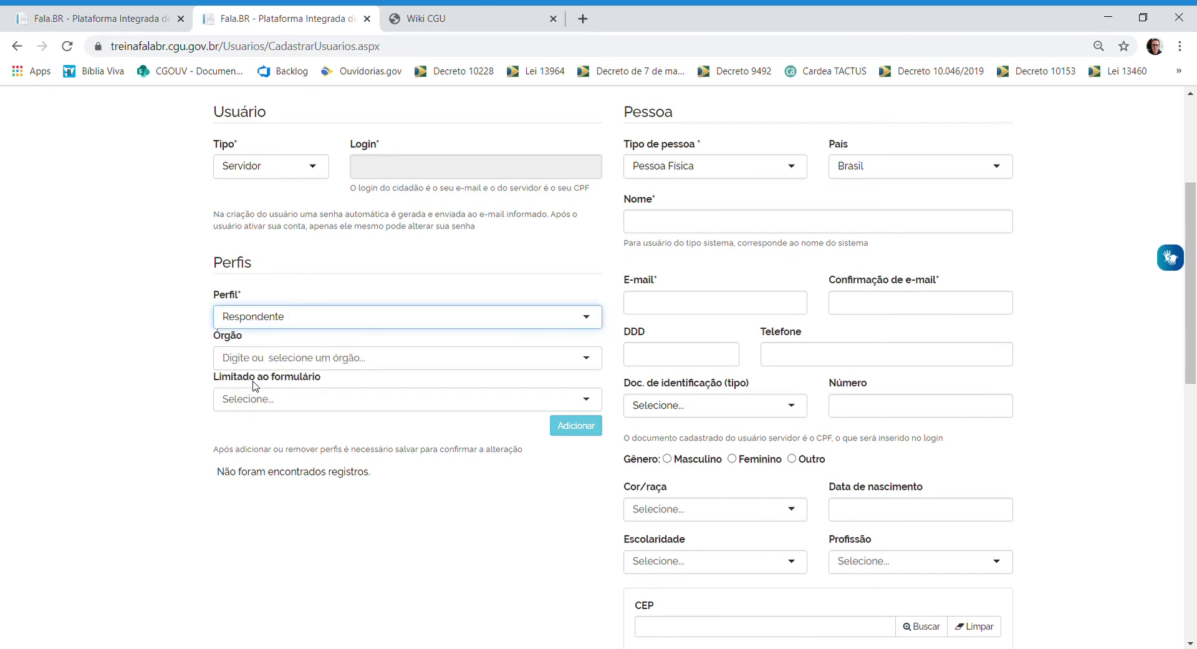
left_click(278, 363)
left_click(256, 400)
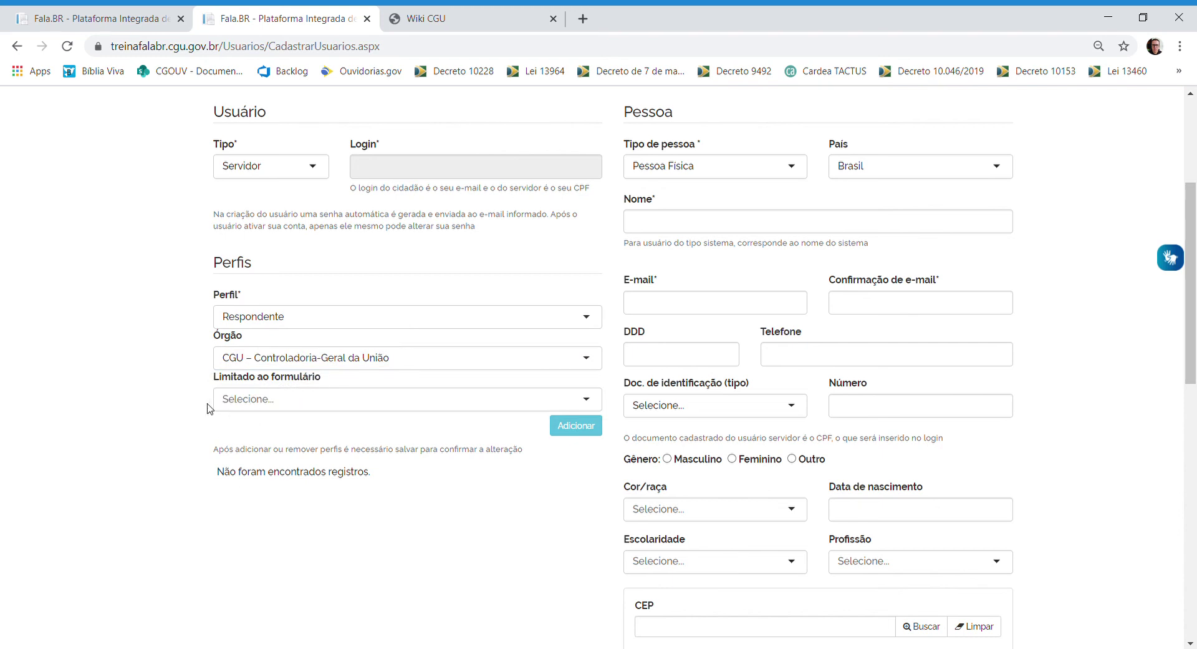
Limit the Respondente profile to the Simplifique form and add it to the user.
left_click(257, 405)
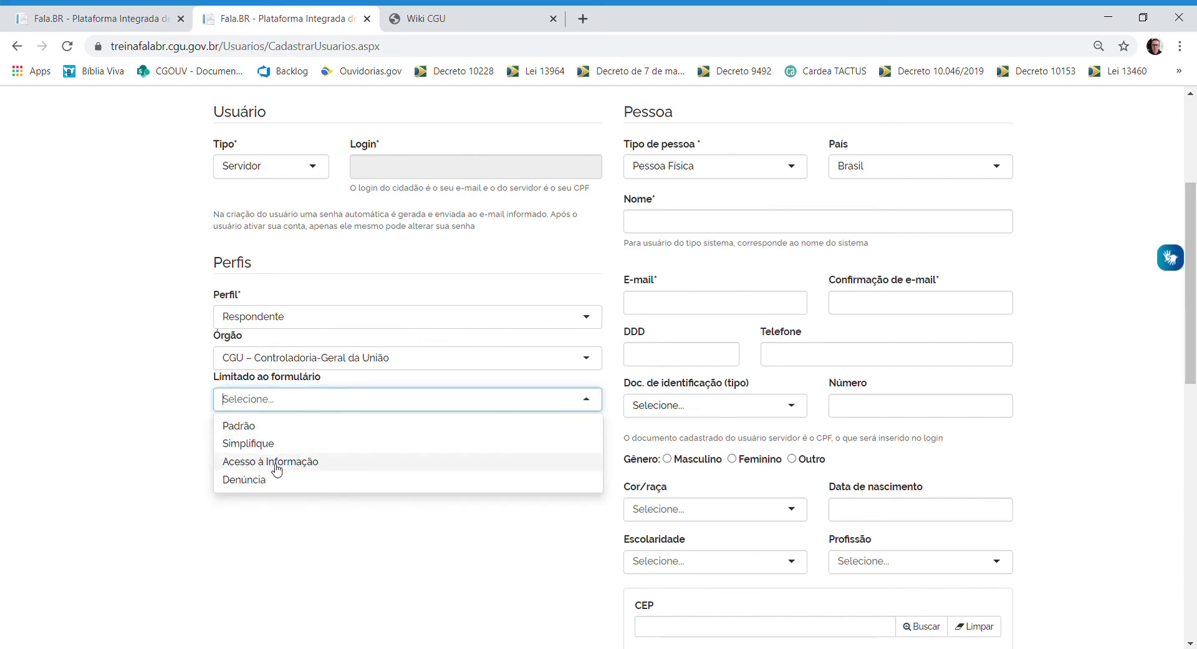
left_click(261, 446)
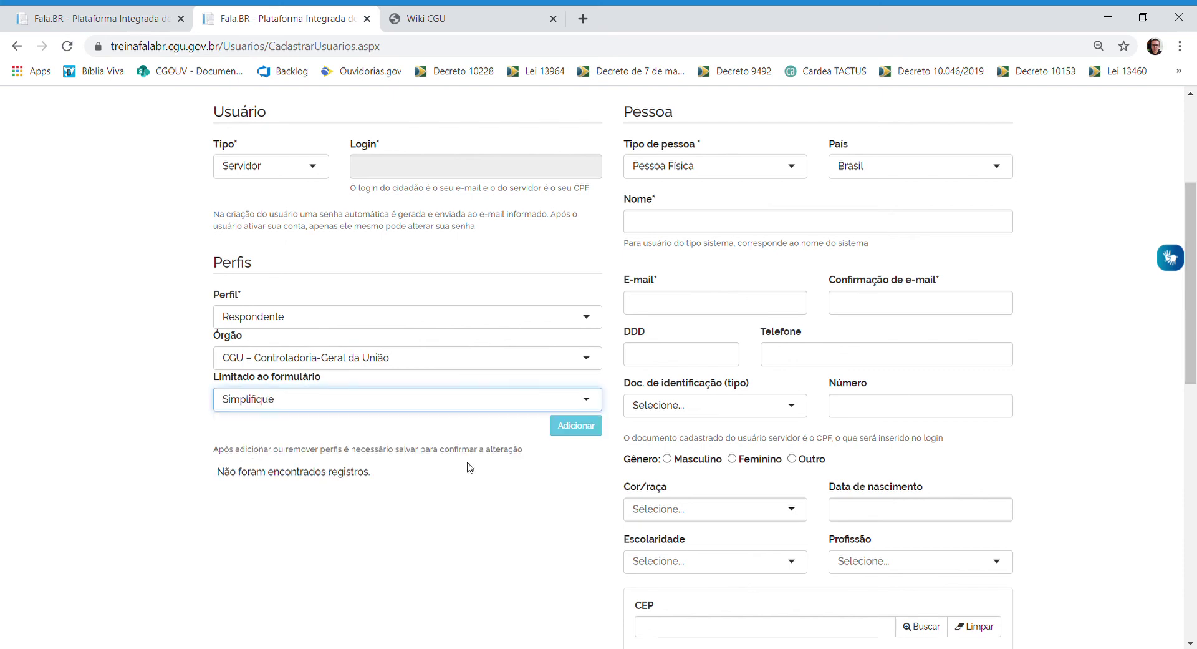
left_click(576, 425)
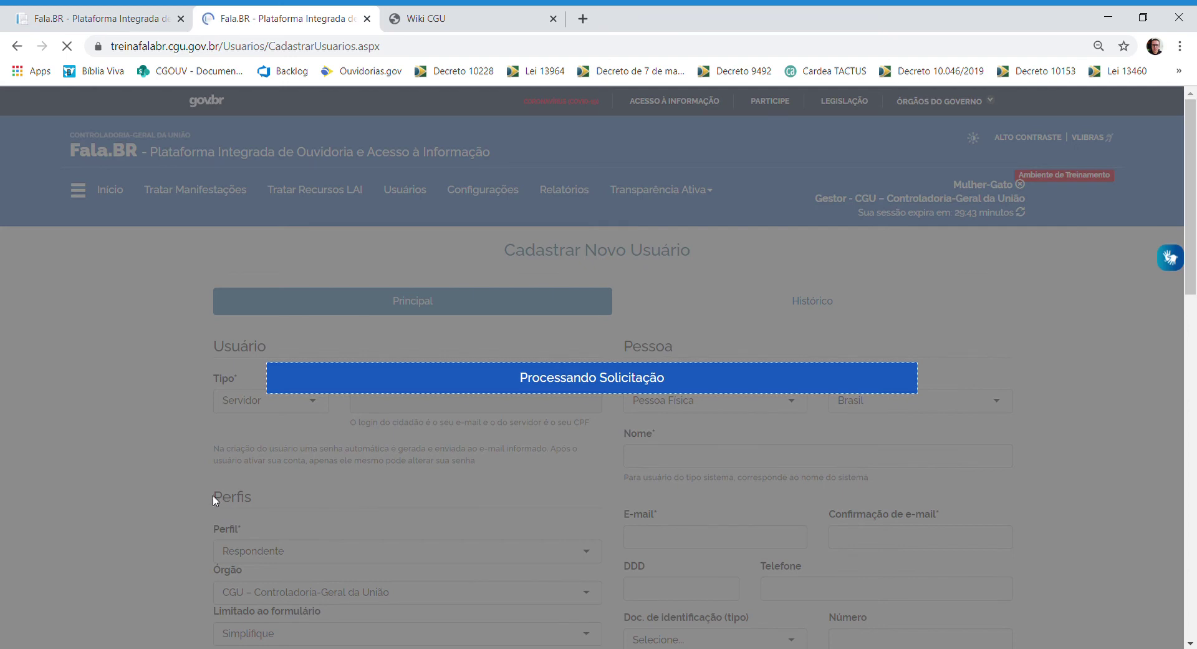
scroll(259, 489, "down", 5)
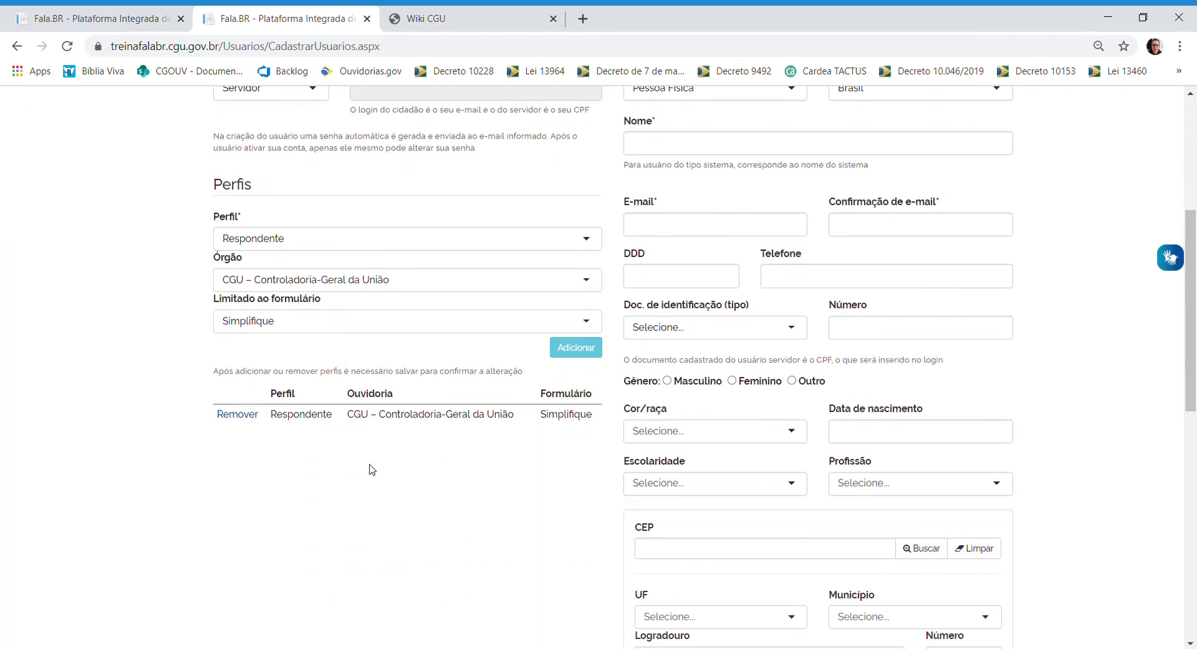
Add a second Respondente profile for CGU, limited to the Padrão form.
left_click(285, 325)
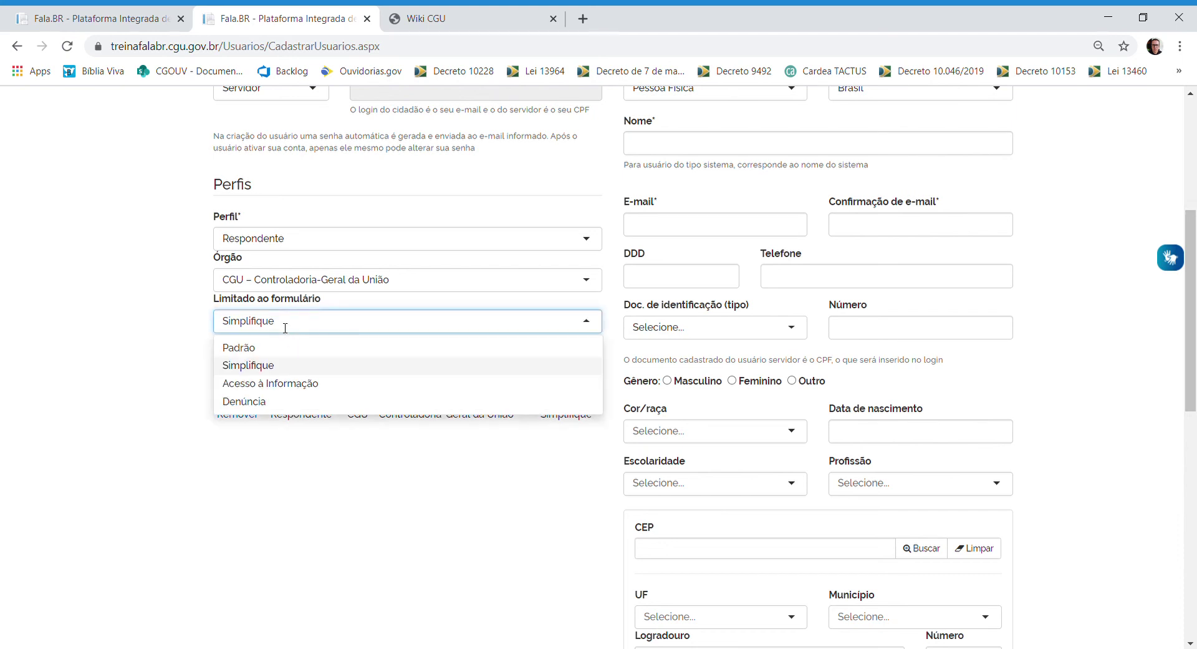
left_click(247, 350)
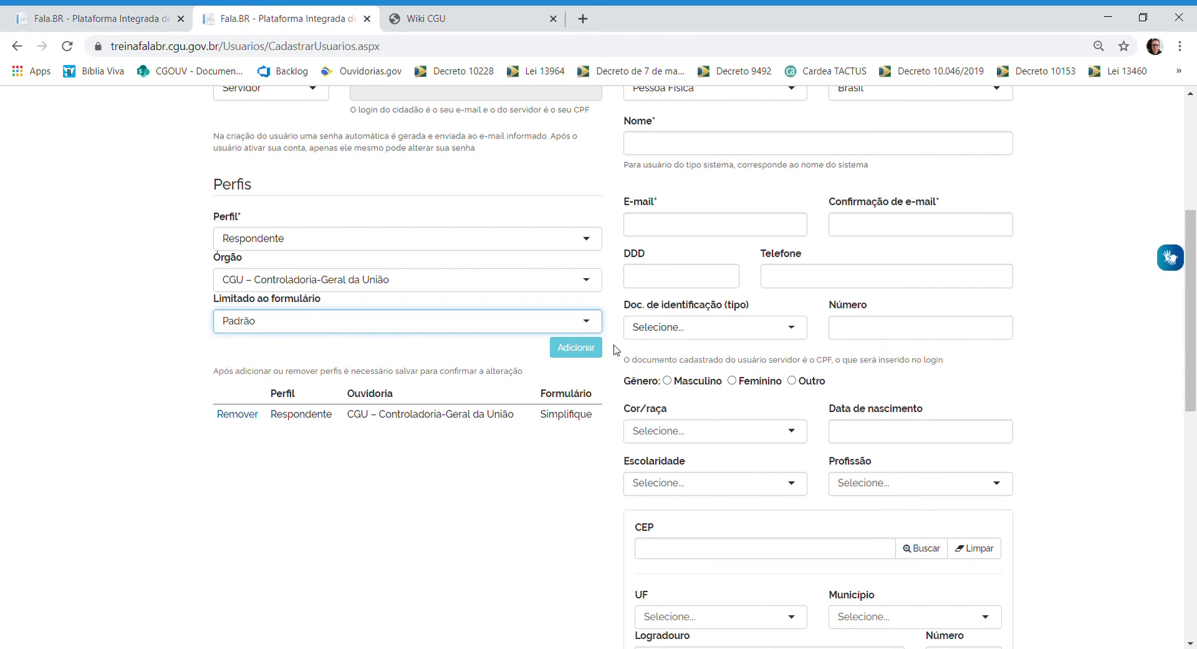
left_click(590, 348)
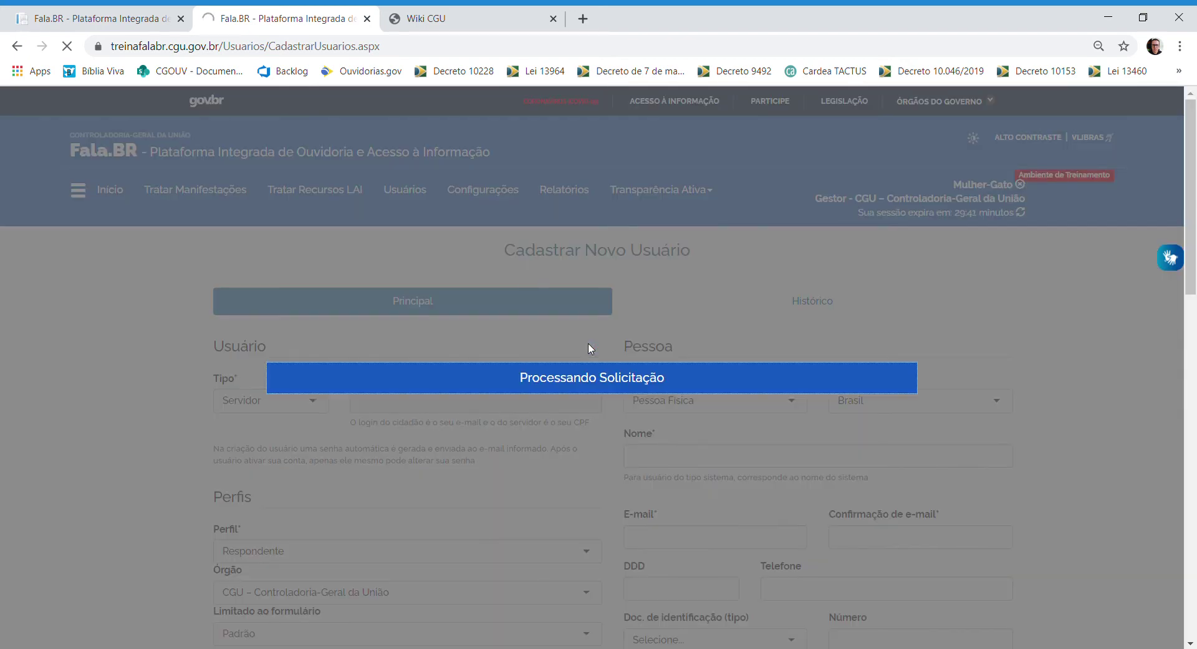
scroll(422, 433, "down", 3)
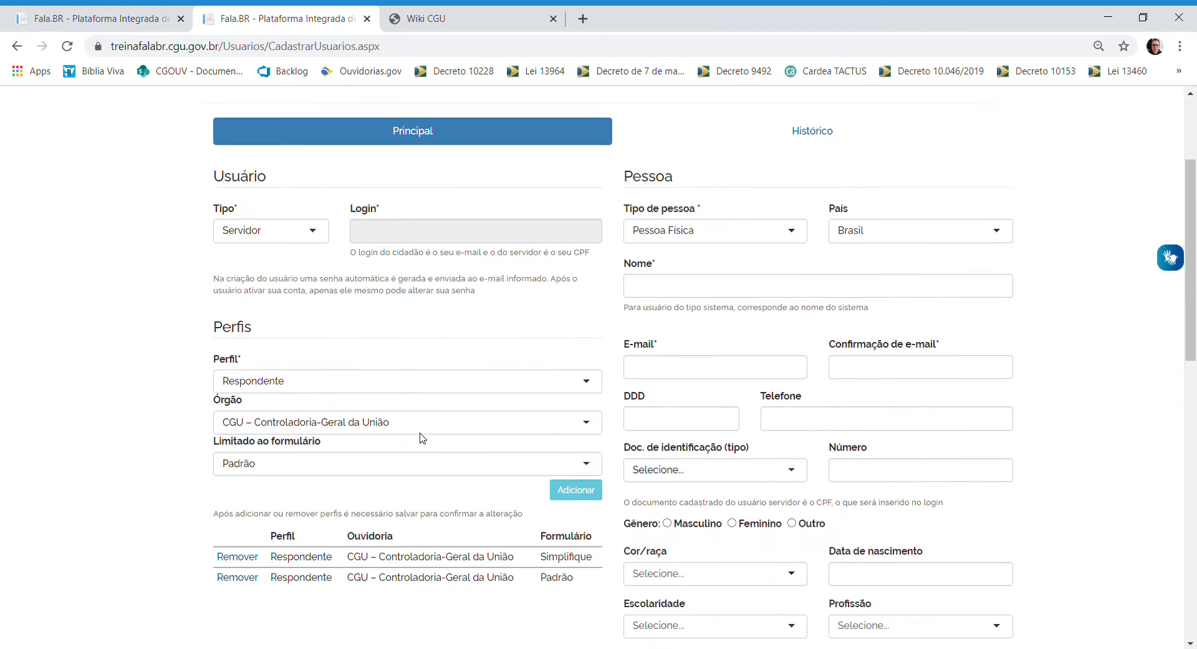
Remove the Respondente profile limited to the Padrão form from the user's profile list.
scroll(422, 437, "down", 5)
scroll(434, 439, "up", 3)
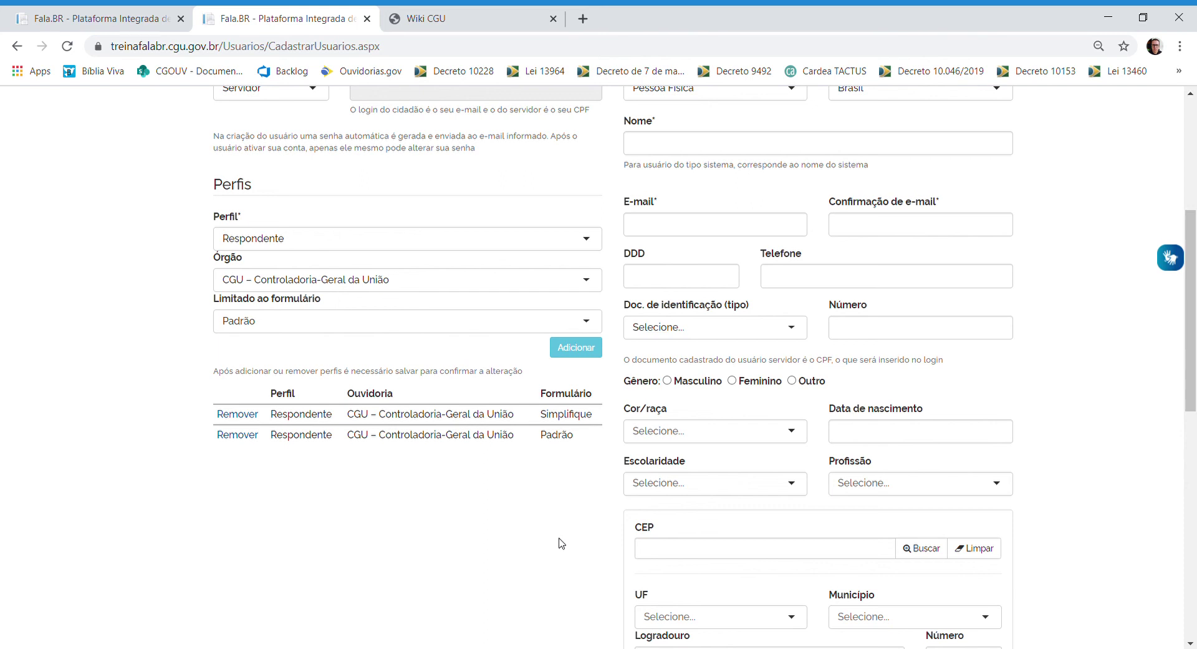
scroll(561, 543, "up", 3)
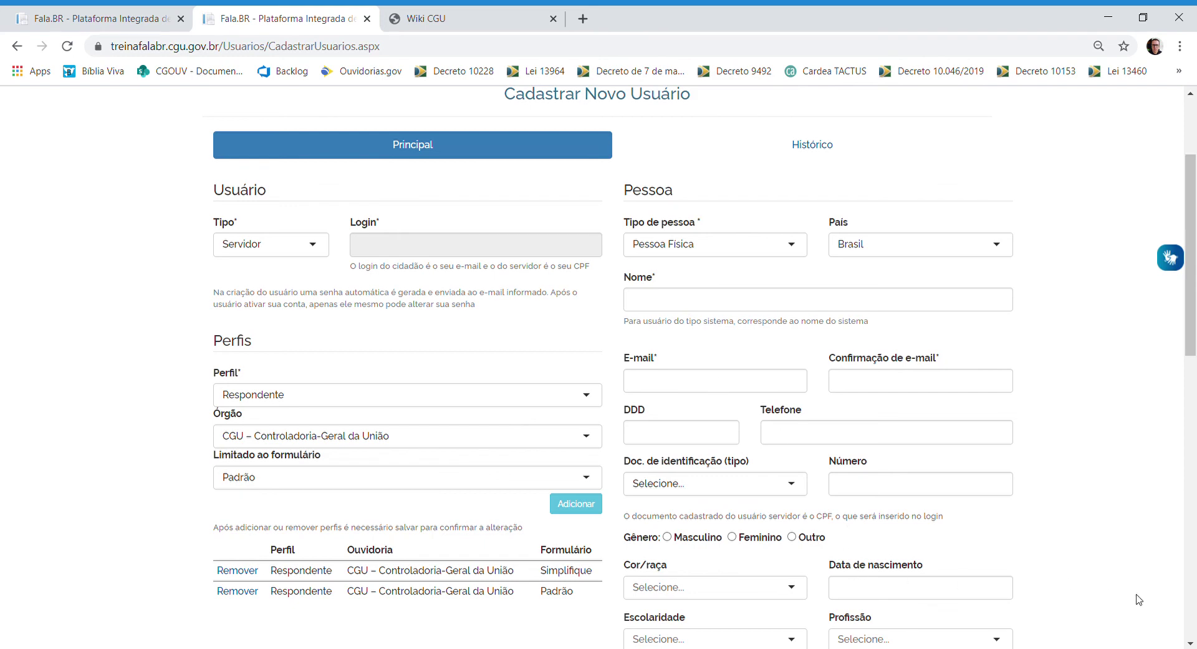
scroll(1136, 599, "down", 7)
scroll(709, 579, "up", 5)
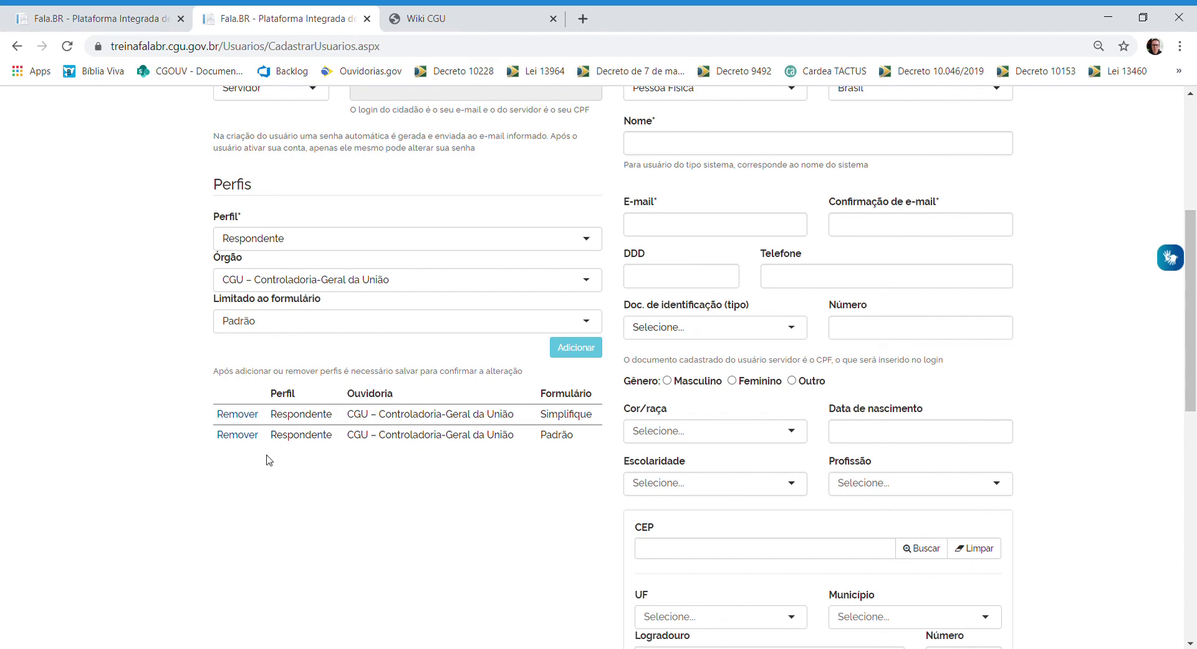
left_click(235, 439)
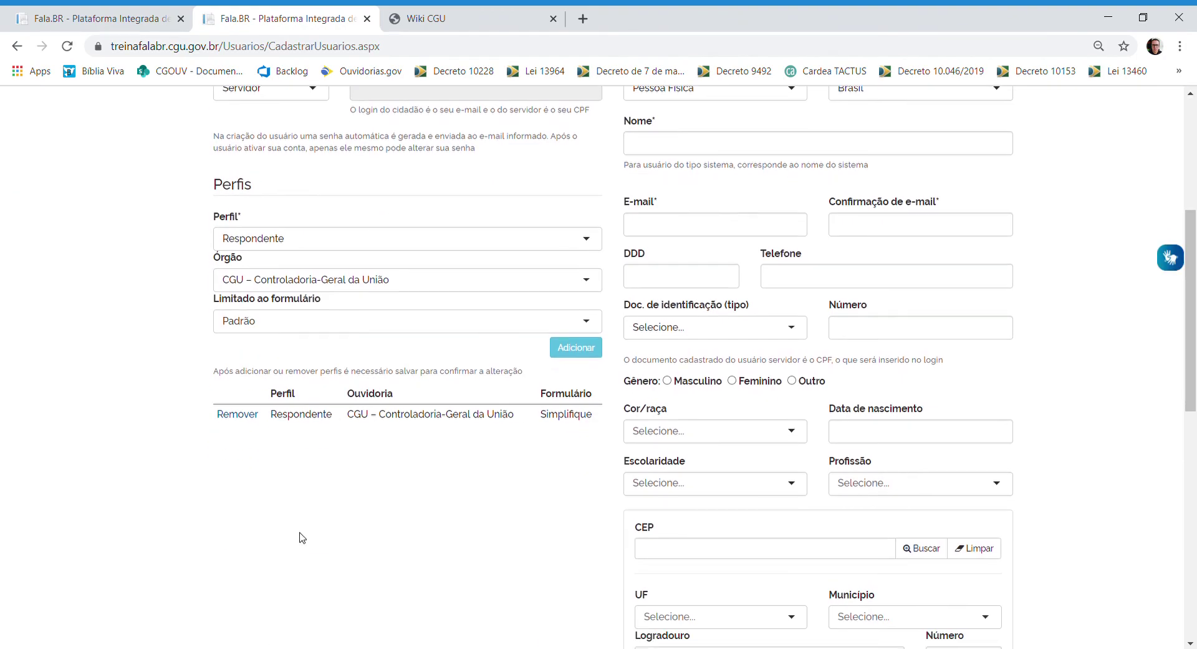
Add another Respondente profile for CGU, limited to the Denúncia form.
left_click(237, 323)
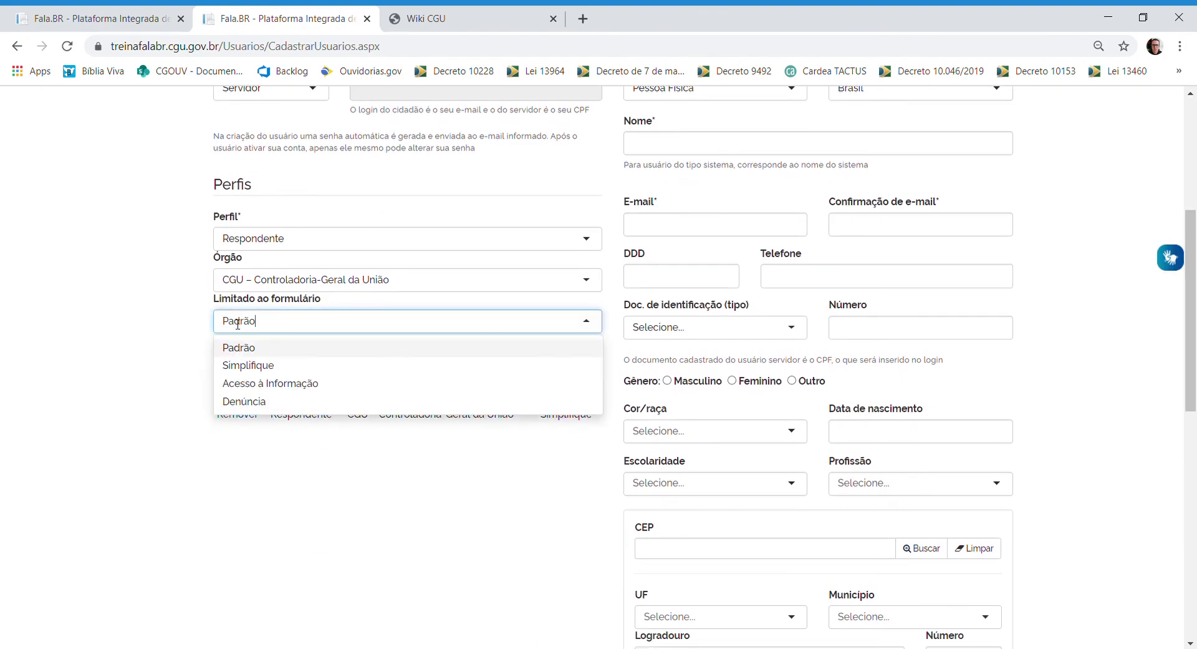
left_click(243, 401)
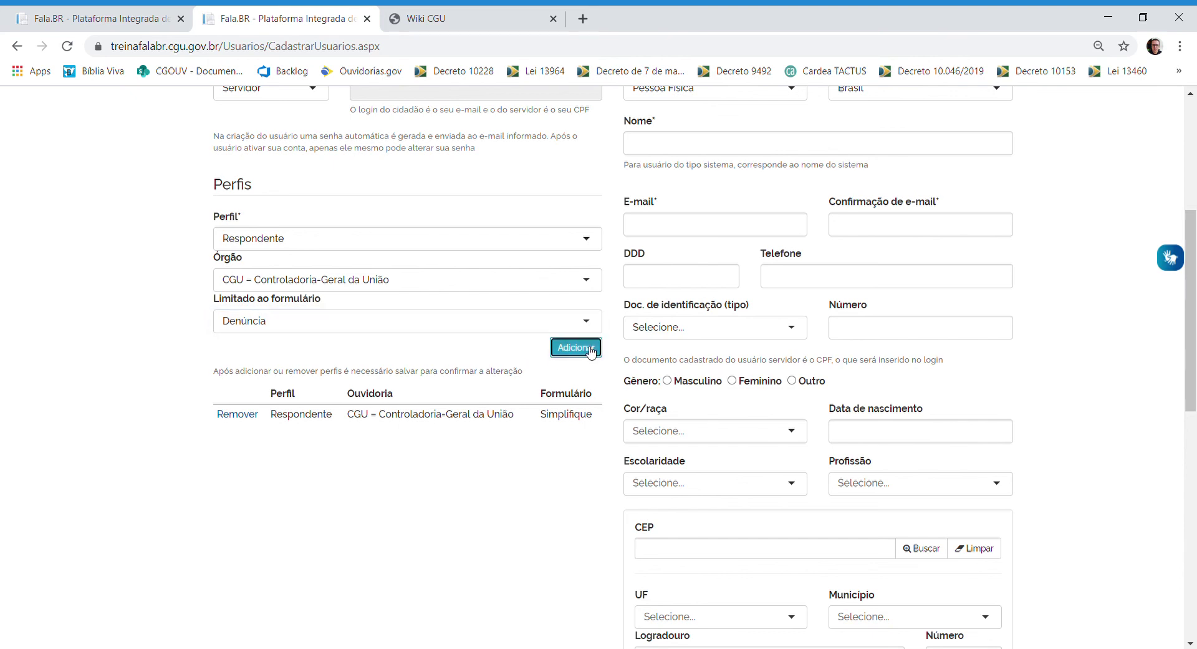
left_click(575, 348)
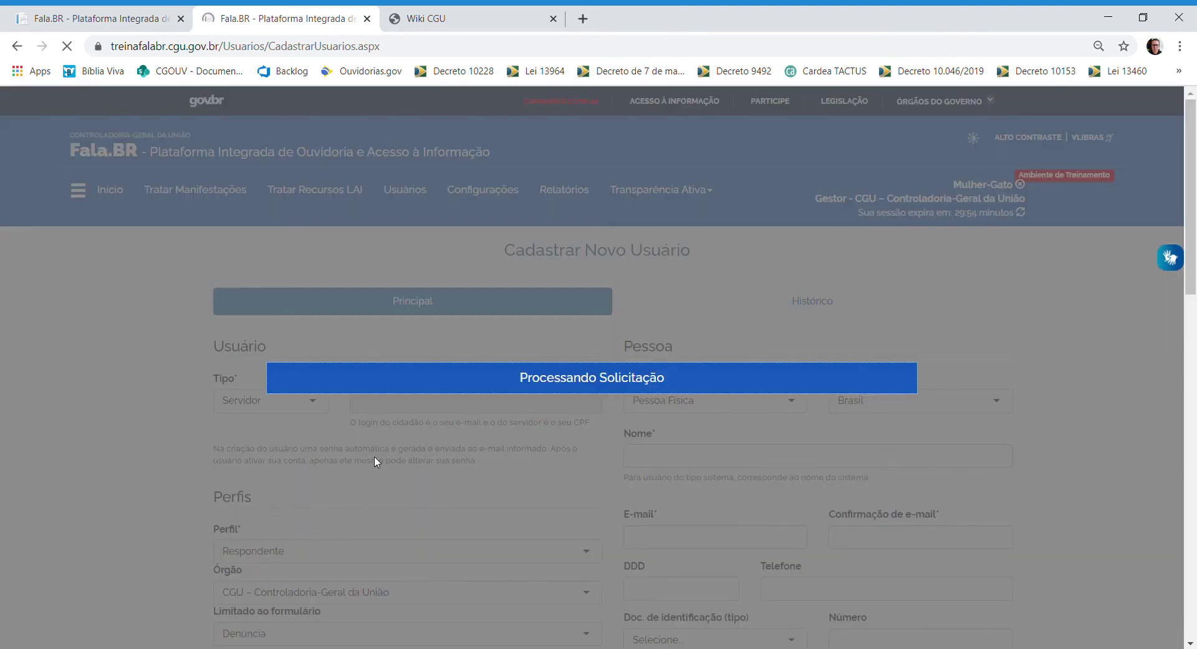
scroll(296, 503, "down", 1)
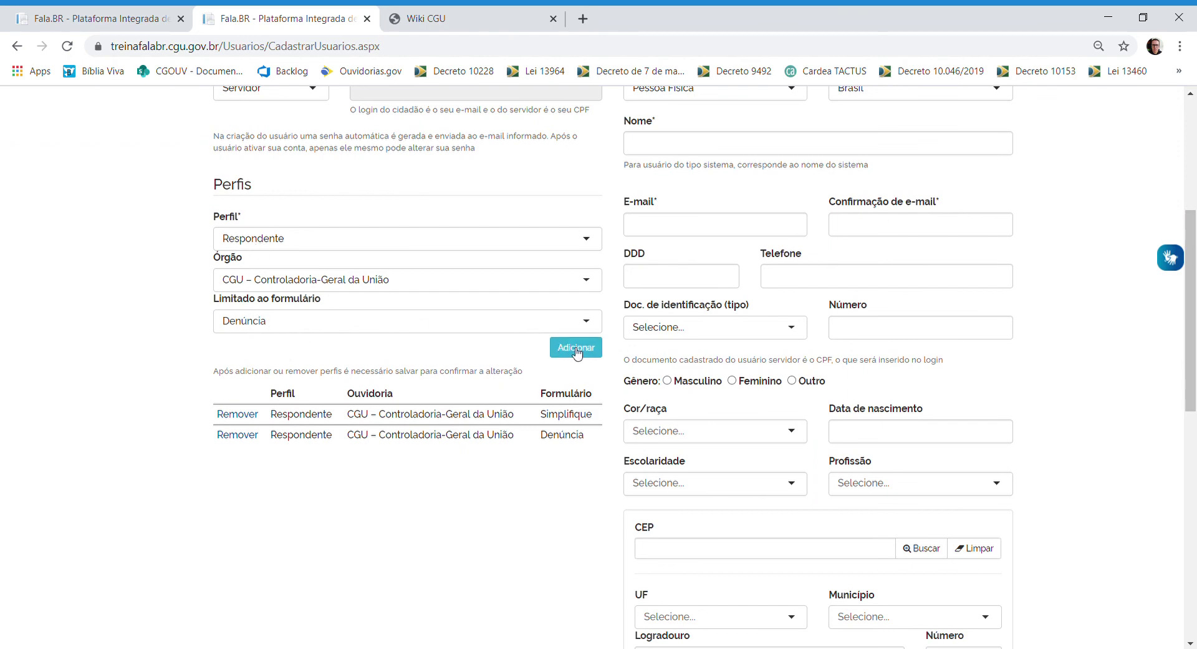
scroll(962, 548, "down", 5)
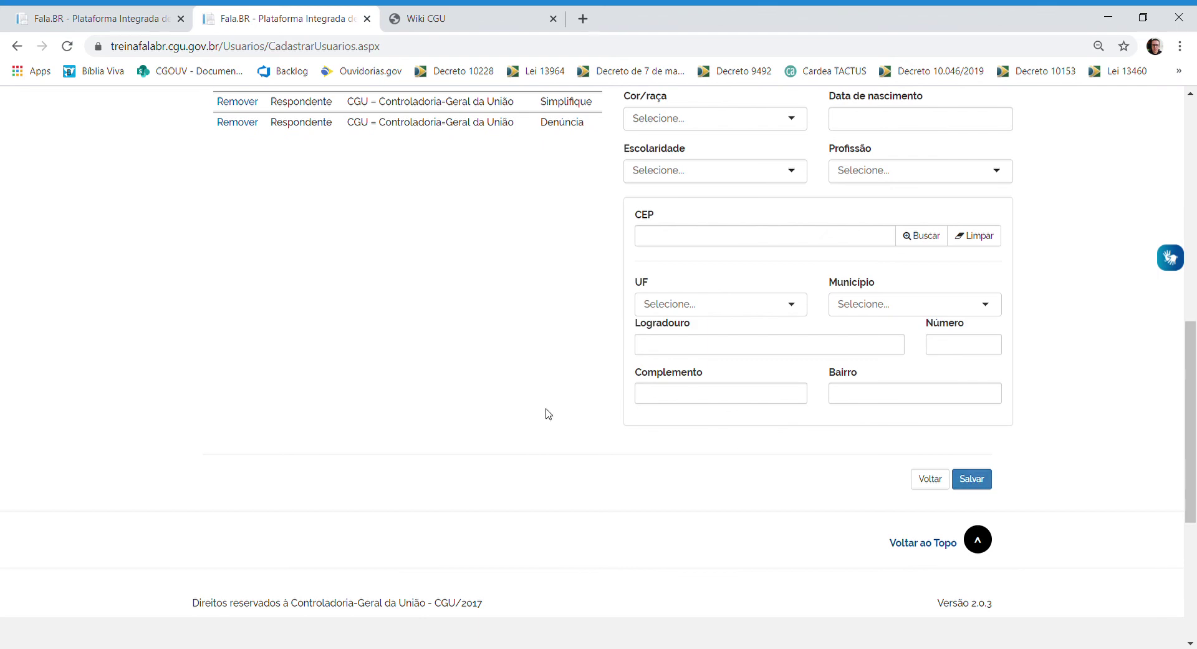
Switch to the Wiki CGU page and shorten its address to wiki.cgu.gov.br/ without loading it.
left_click(252, 351)
left_click(466, 14)
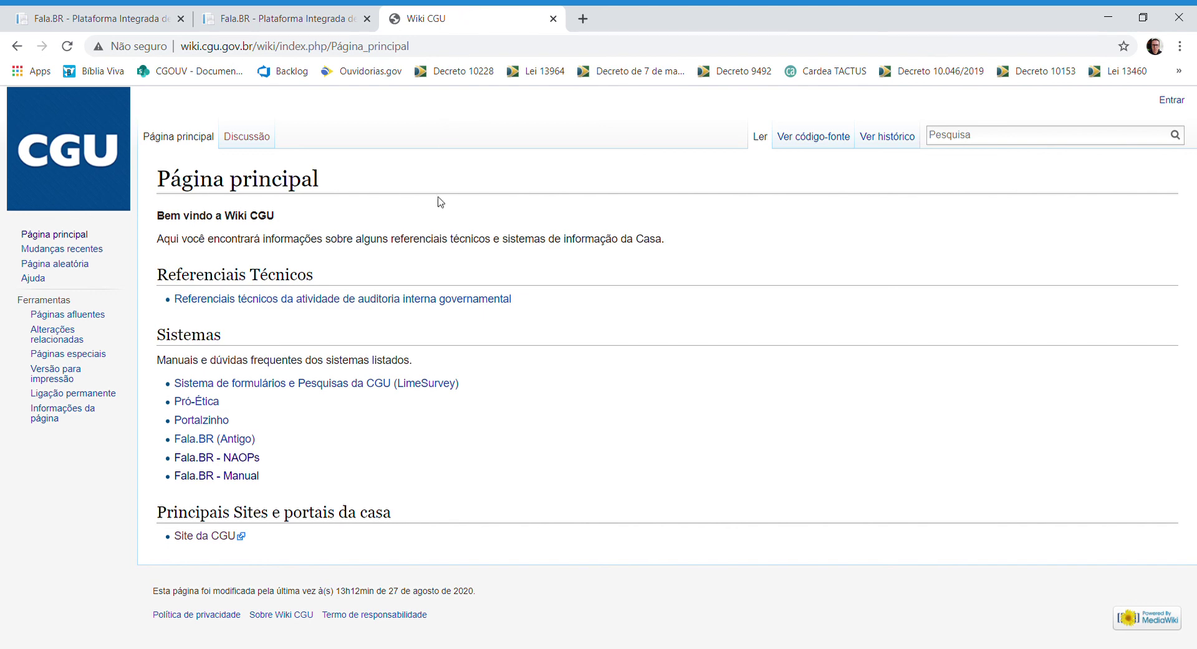
left_click(193, 46)
left_click(208, 47)
left_click_drag(424, 52, 267, 51)
key("BackSpace")
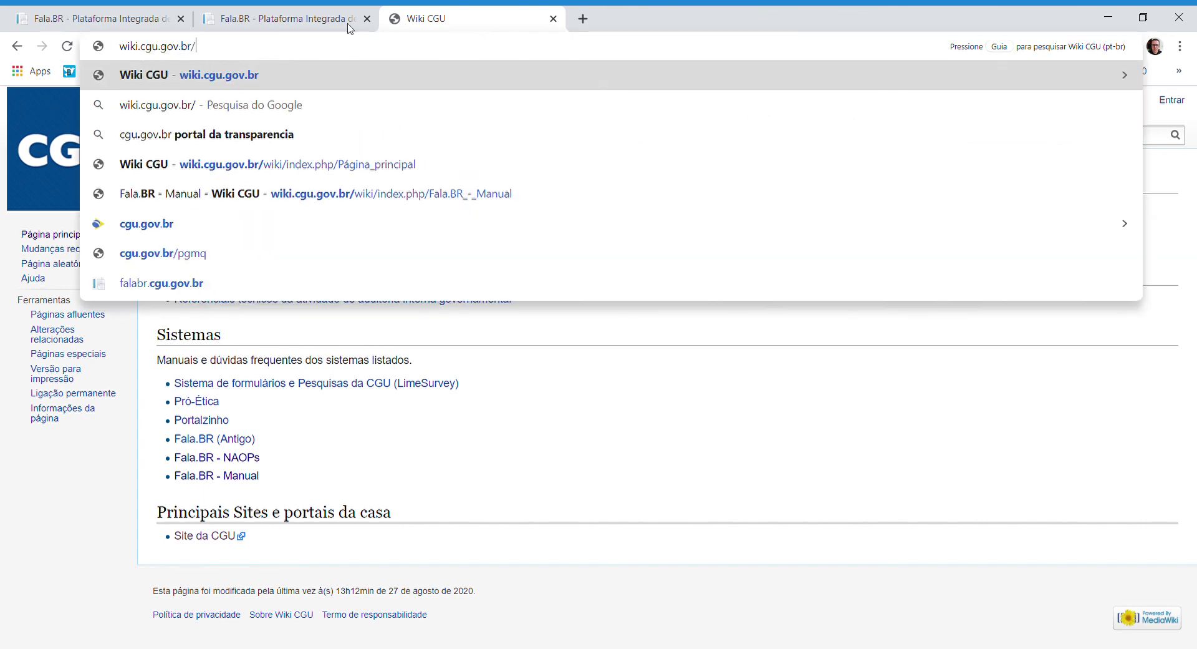
Return to the Fala.BR registration form and go to the platform's home page.
left_click(321, 18)
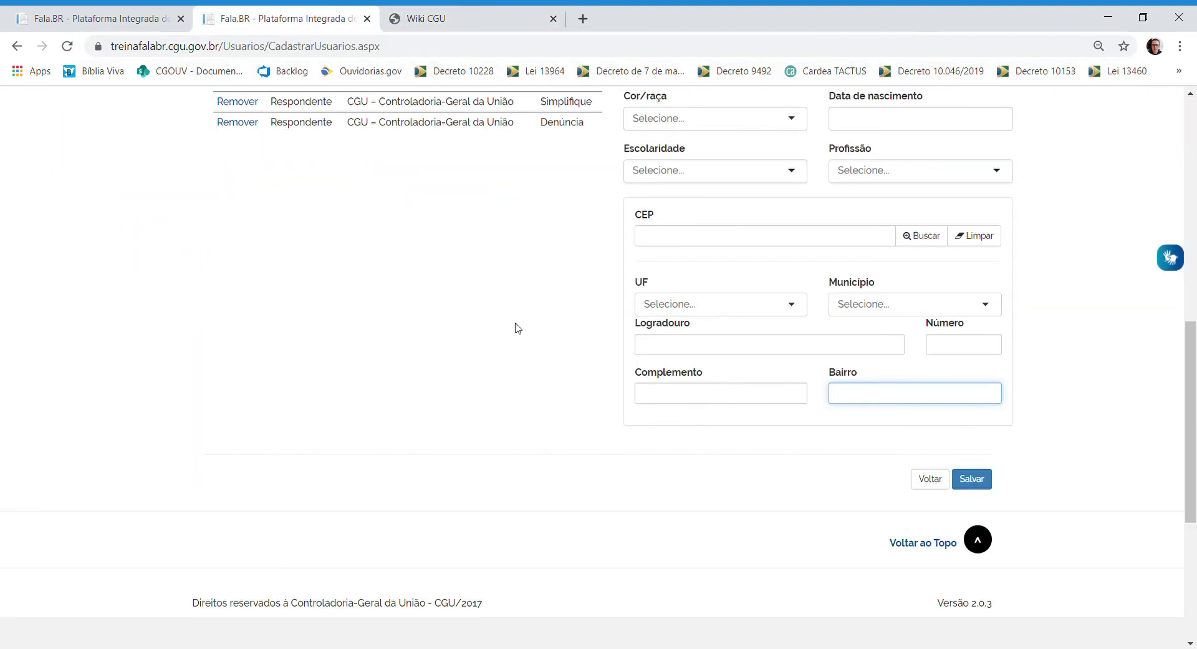
scroll(620, 348, "up", 10)
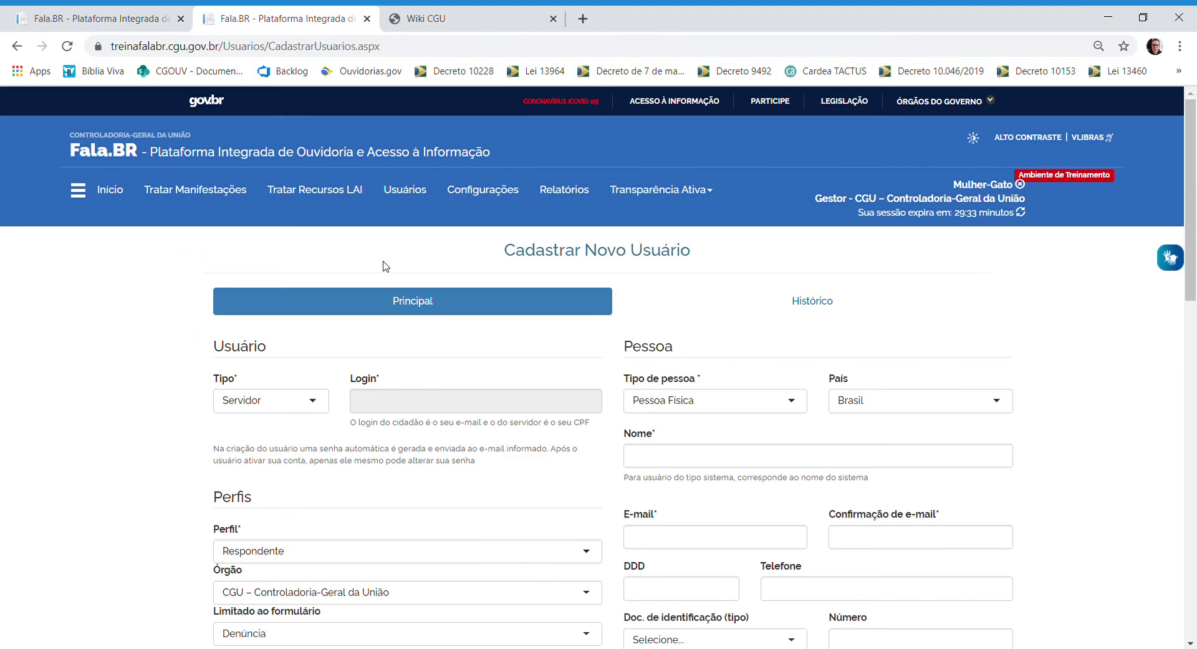
left_click(110, 154)
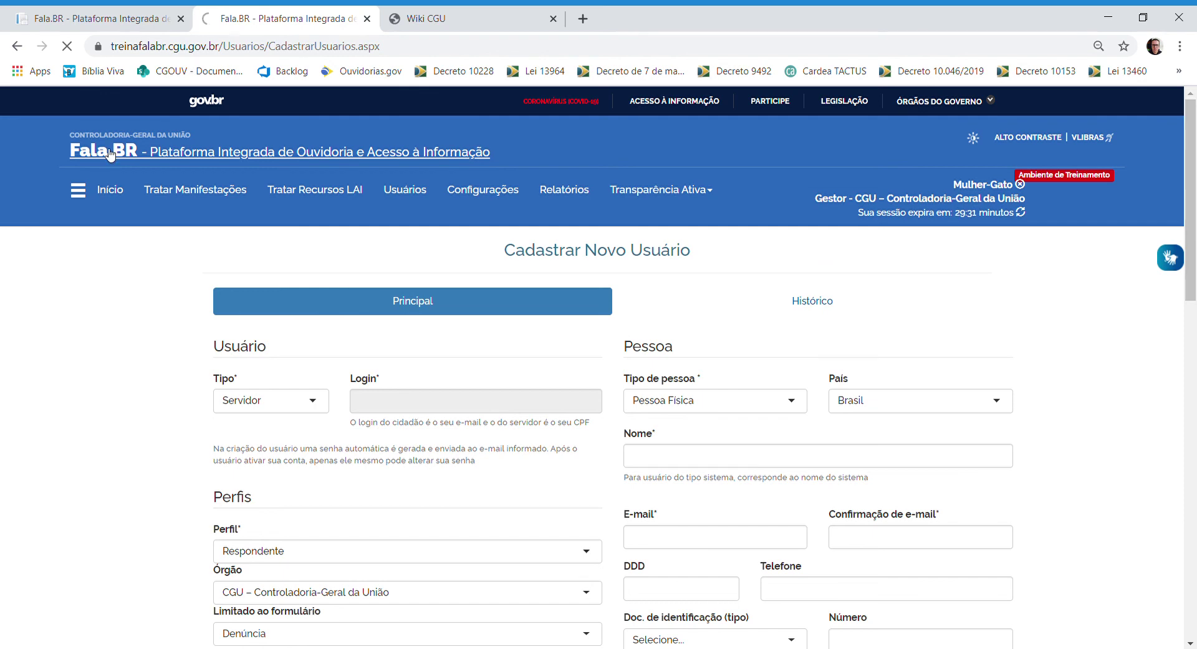